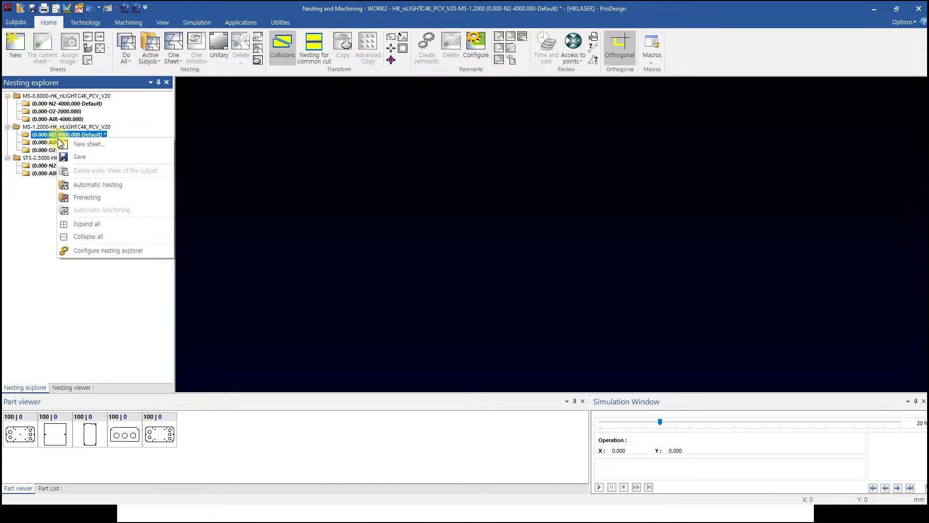
Step: Create a 3048 × 1524 mm sheet, quantity 10000, load it and select it in the tree
left_click(78, 144)
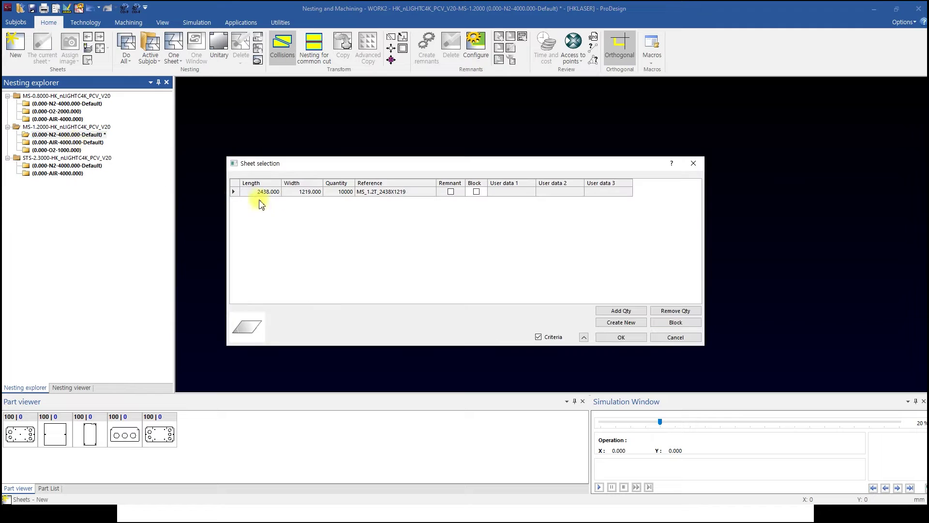
left_click(629, 320)
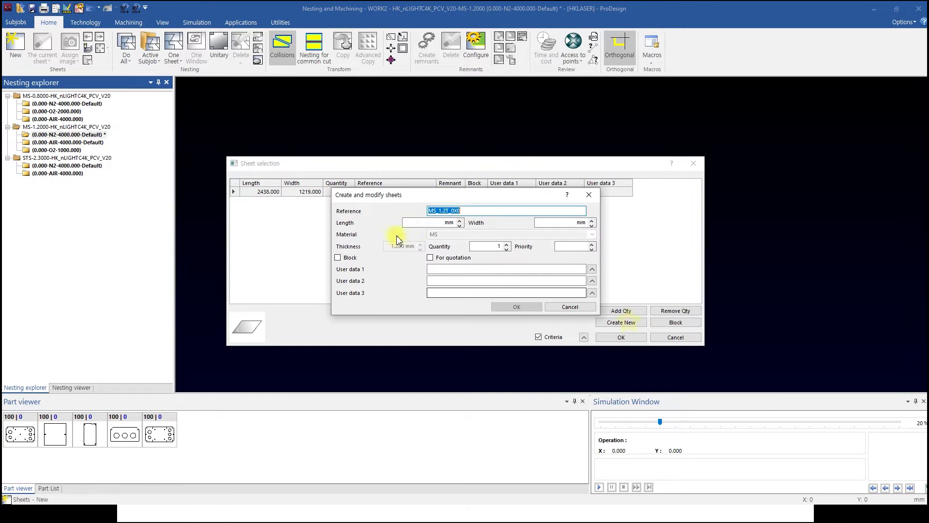
left_click(426, 223)
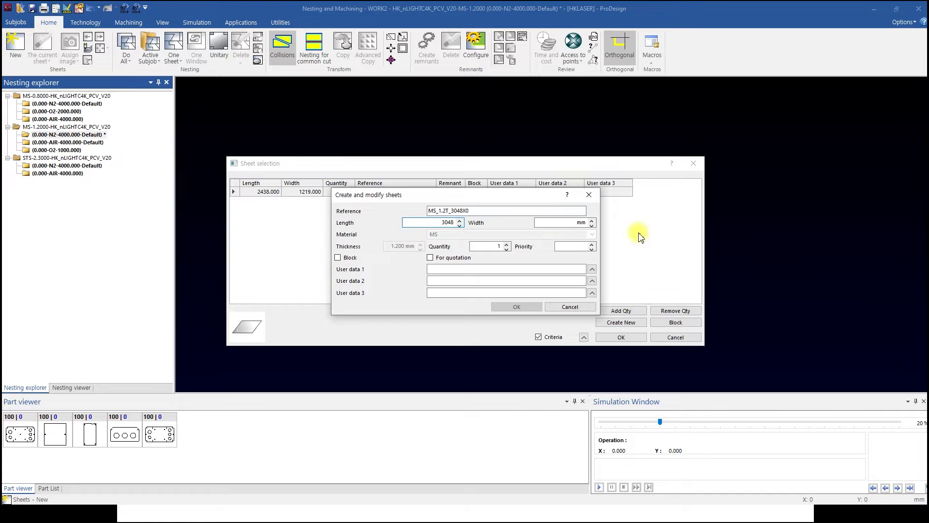
left_click(562, 223)
type("1524")
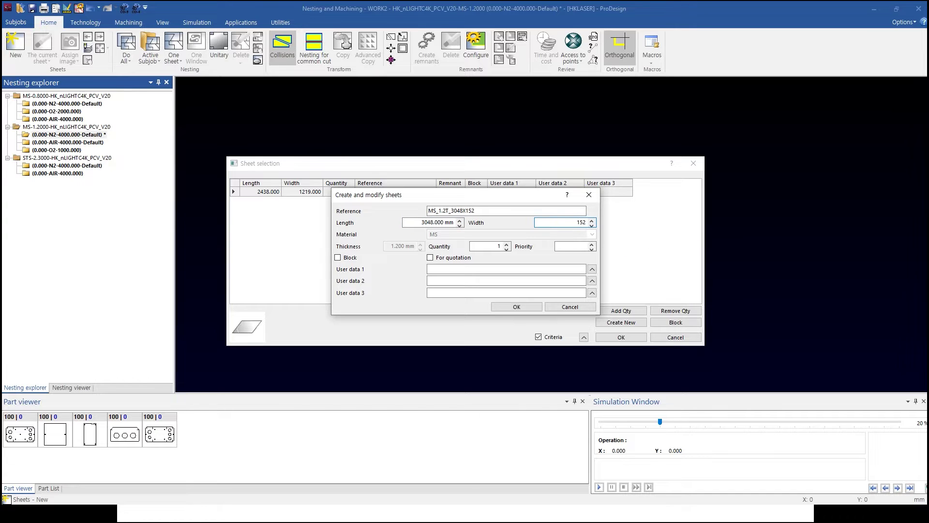
left_click(494, 247)
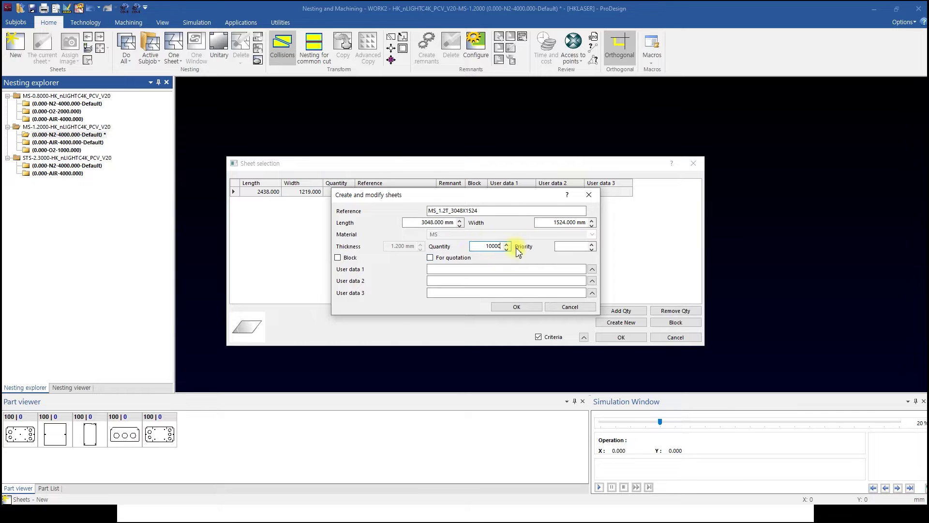
left_click(510, 308)
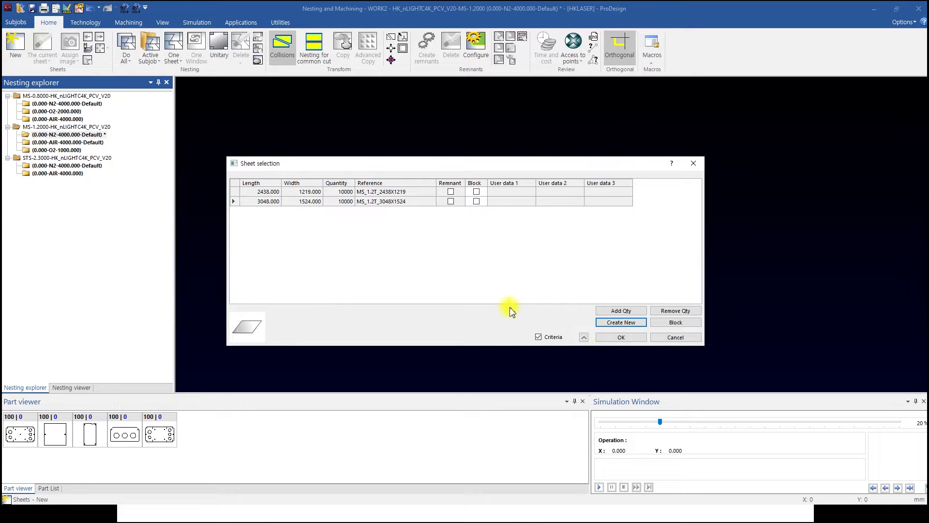
left_click(605, 338)
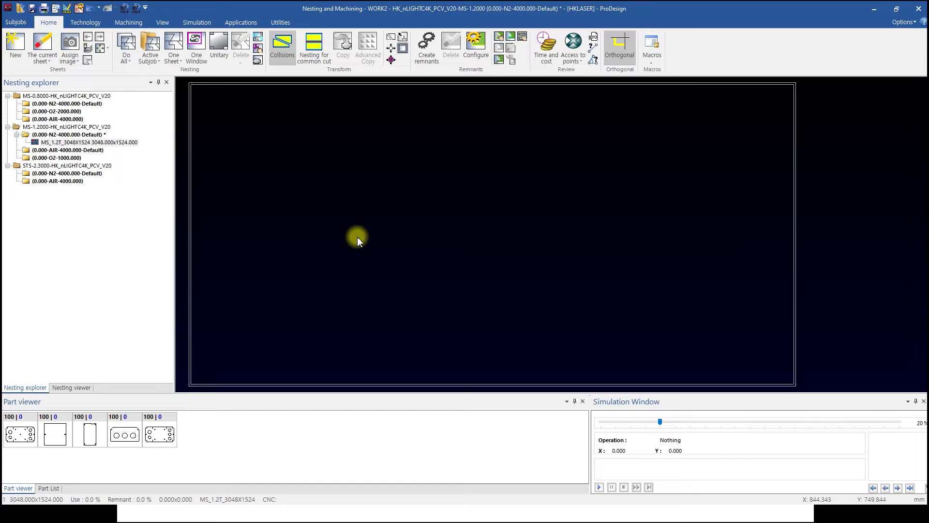
left_click(121, 142)
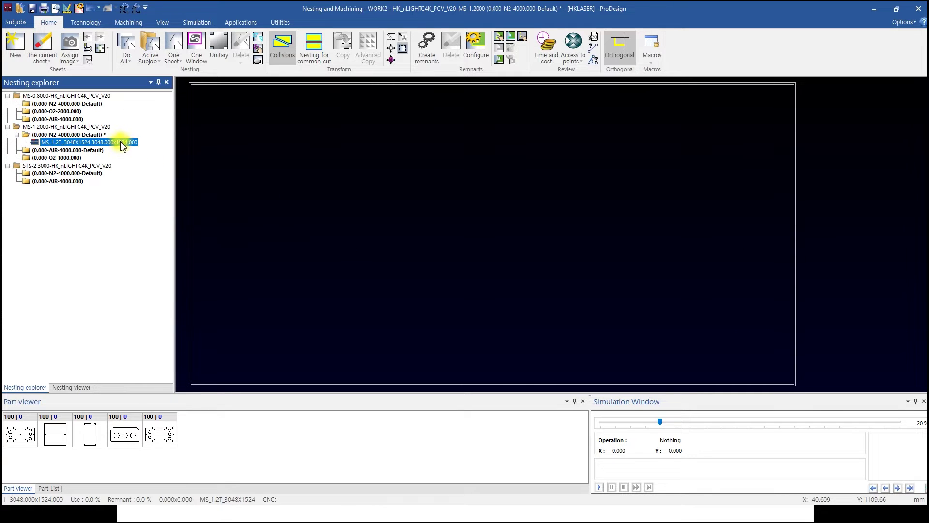
Step: Change the sheet's data to Length 1000, Width 700, with top and right margins of 5
right_click(121, 143)
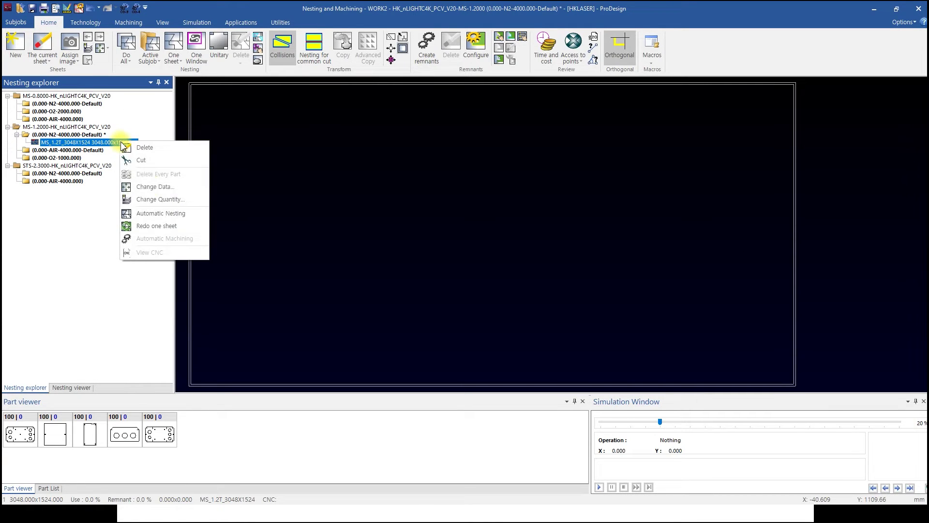
left_click(160, 190)
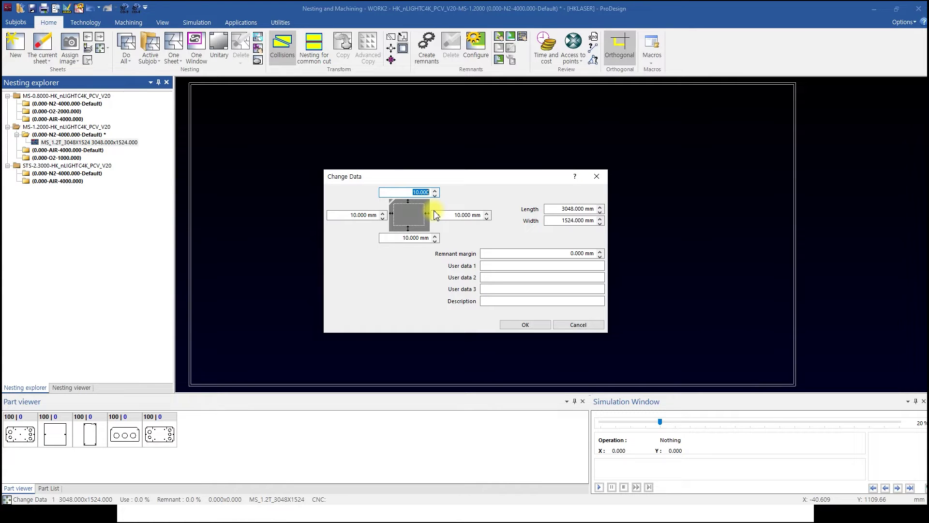
type("5")
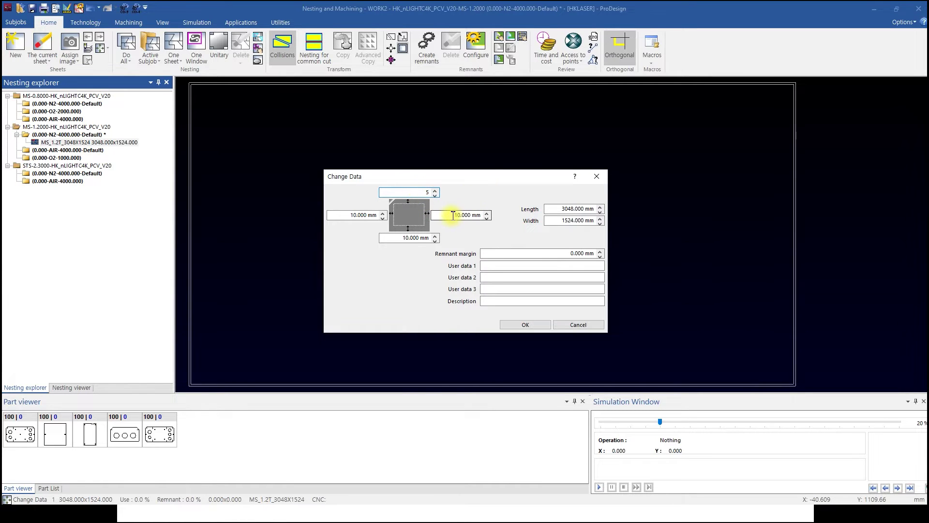
double_click(452, 216)
type("5")
left_click(555, 208)
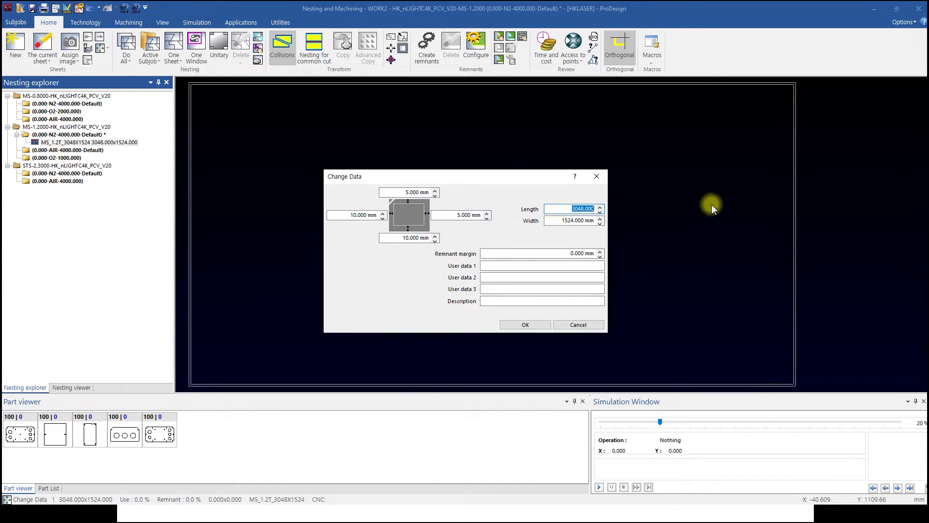
type("1000")
left_click(563, 221)
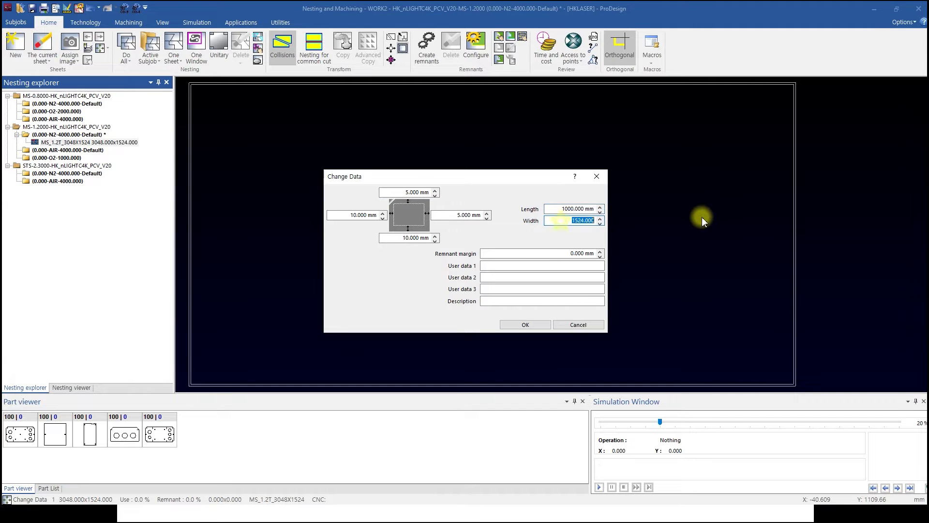
type("700")
left_click(526, 325)
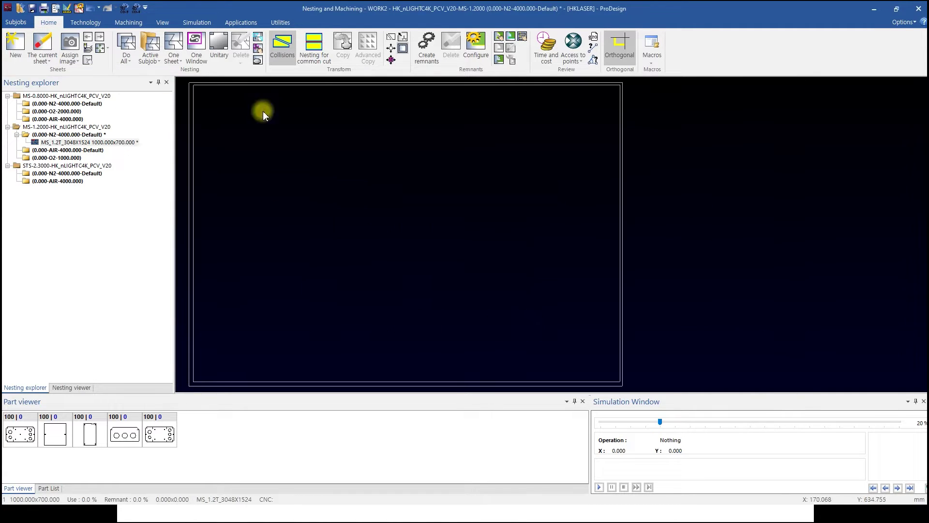
Step: Measure the bottom-left corner offset between outer sheet edge and inner margin (10 mm)
scroll(202, 382, "up", 5)
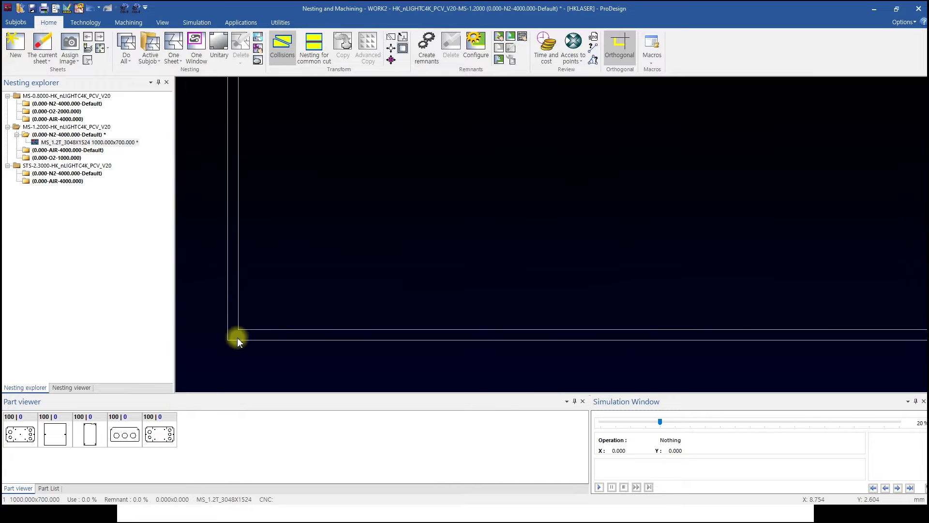
left_click(593, 48)
left_click(204, 314)
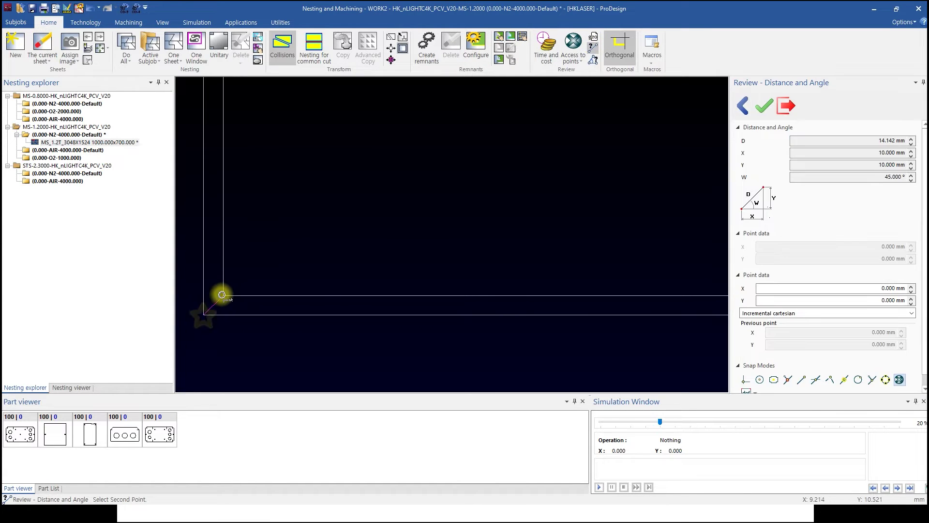
left_click(224, 294)
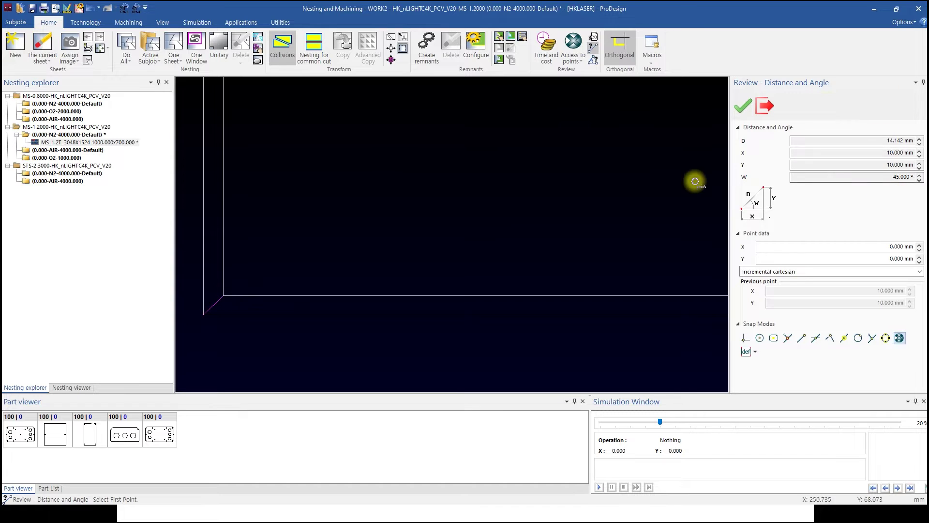
Step: Measure the top-right corner margin offset (5 mm), then reselect the resized sheet
scroll(661, 177, "down", 5)
middle_click_drag(661, 177, 249, 358)
scroll(421, 214, "up", 4)
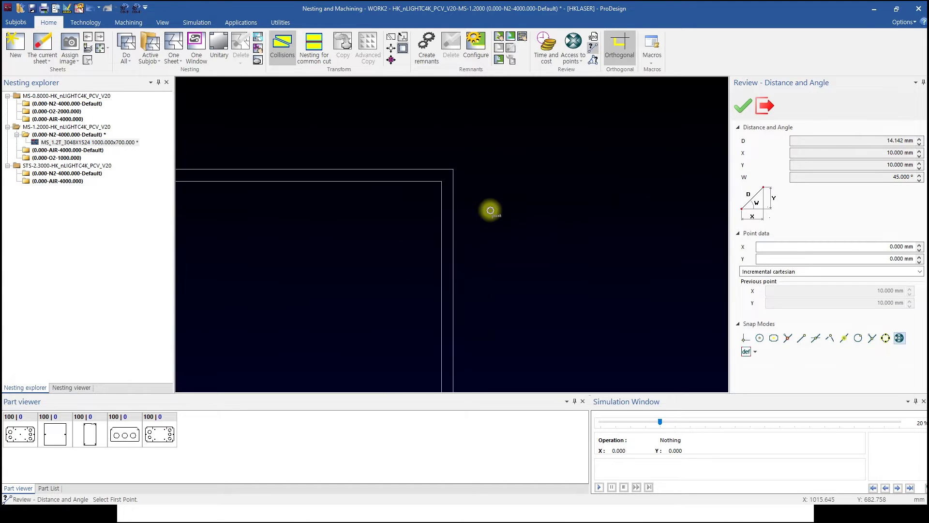
left_click(410, 165)
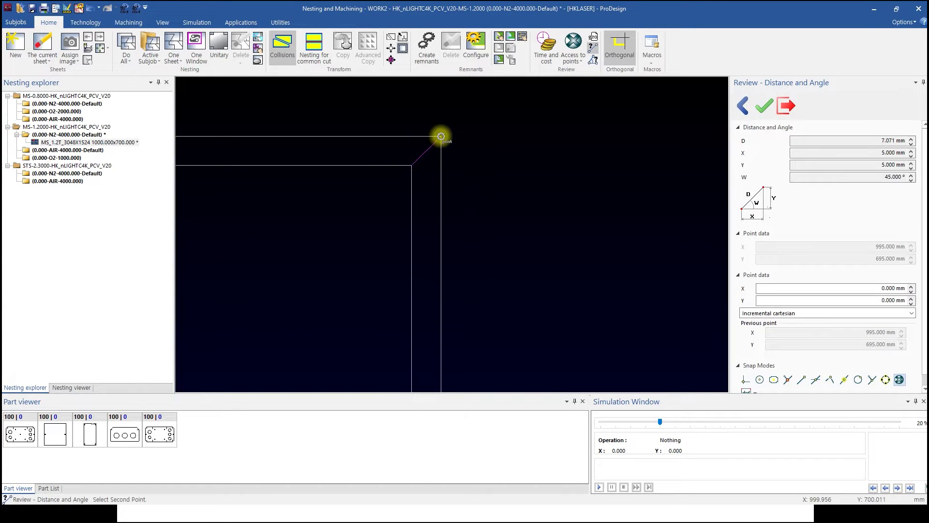
left_click(440, 136)
scroll(386, 202, "down", 10)
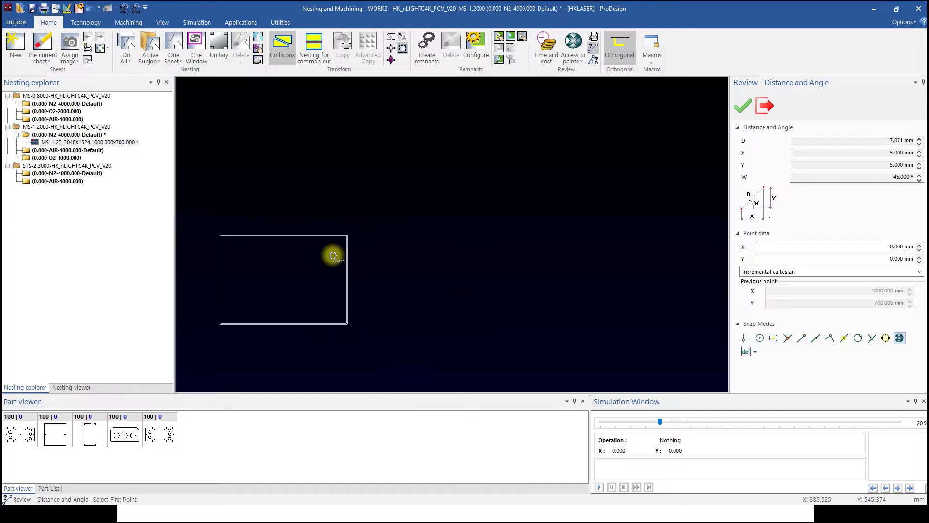
scroll(435, 188, "up", 2)
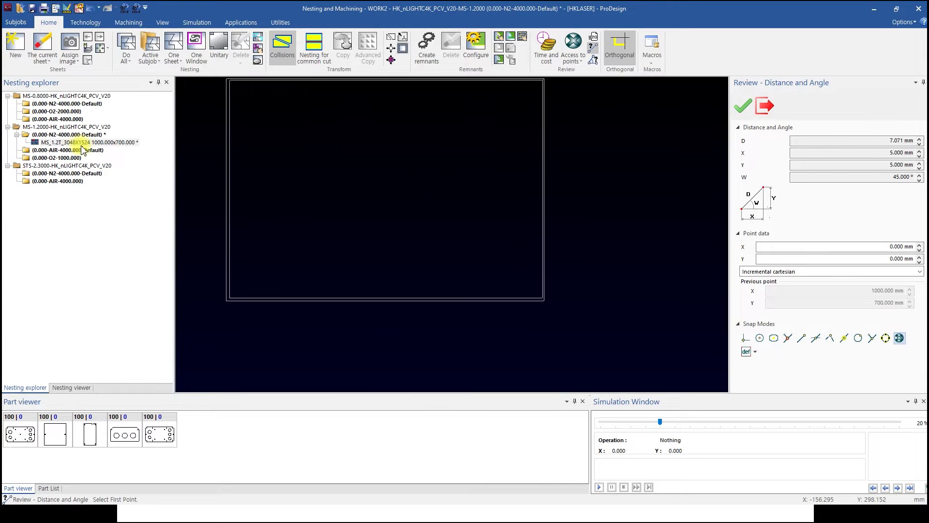
left_click(101, 142)
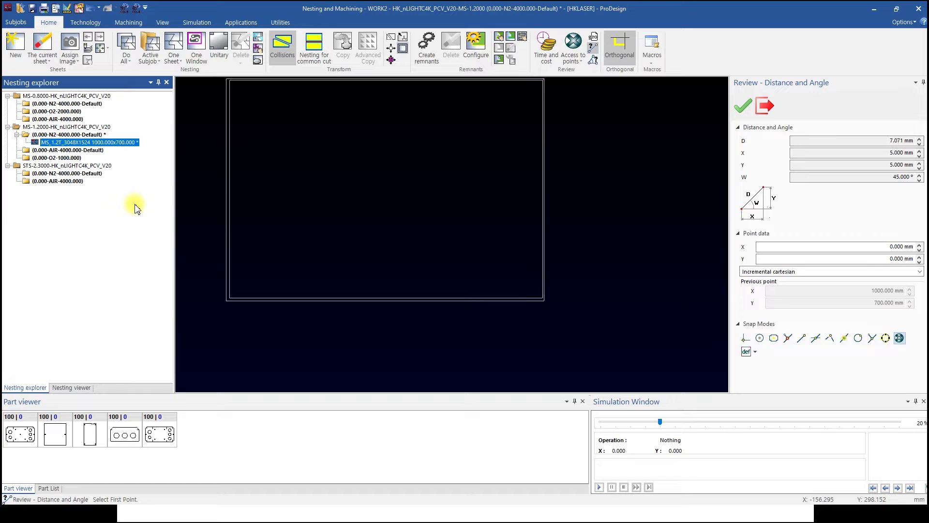
scroll(373, 213, "up", 1)
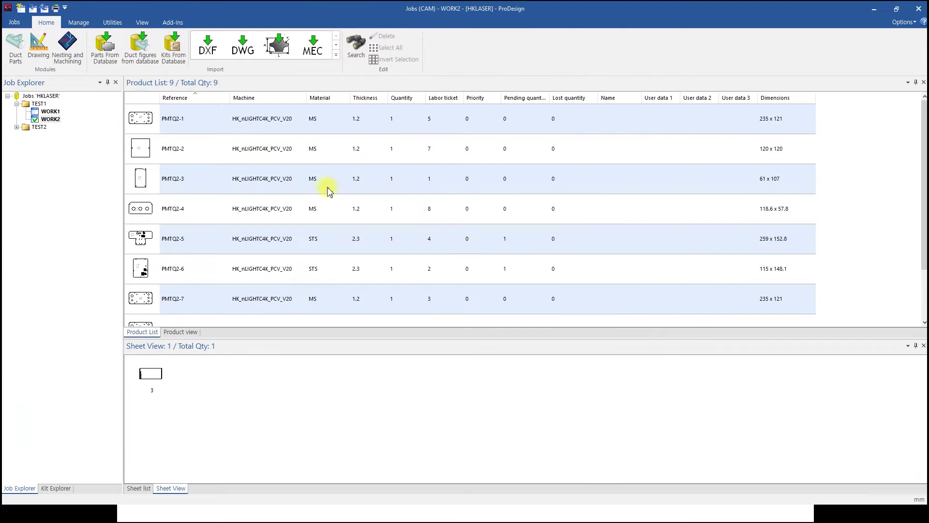
Step: Open HK_nLIGHTC4K_PCV_V20's configuration at System > Material/Thickness Dependent Data
left_click(77, 22)
left_click(17, 44)
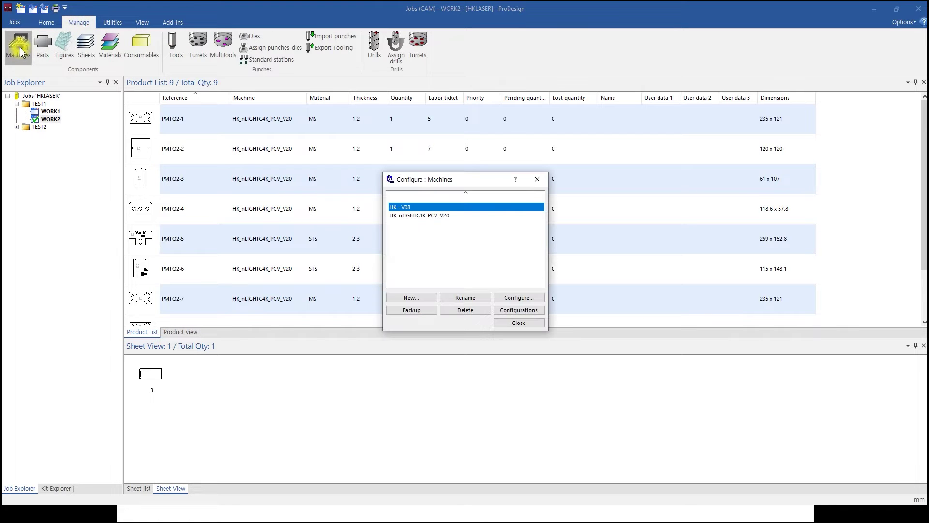
left_click(426, 216)
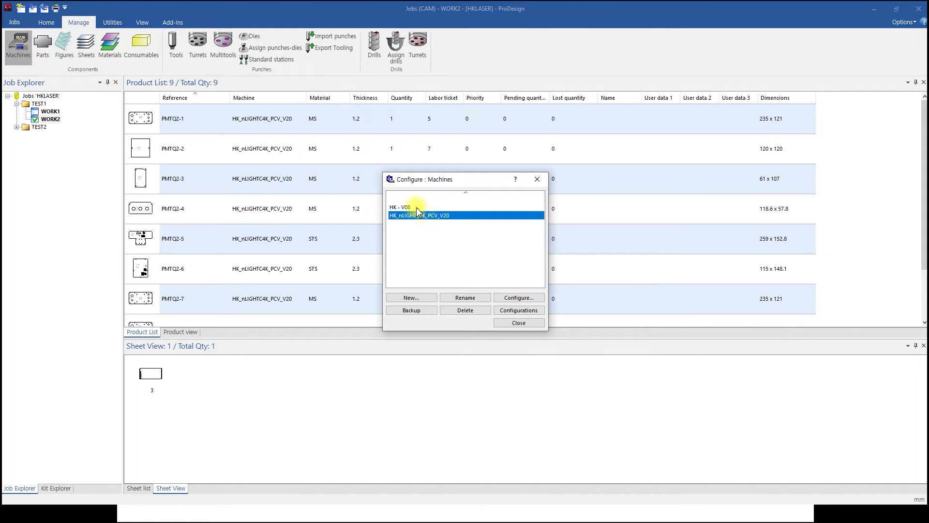
double_click(416, 215)
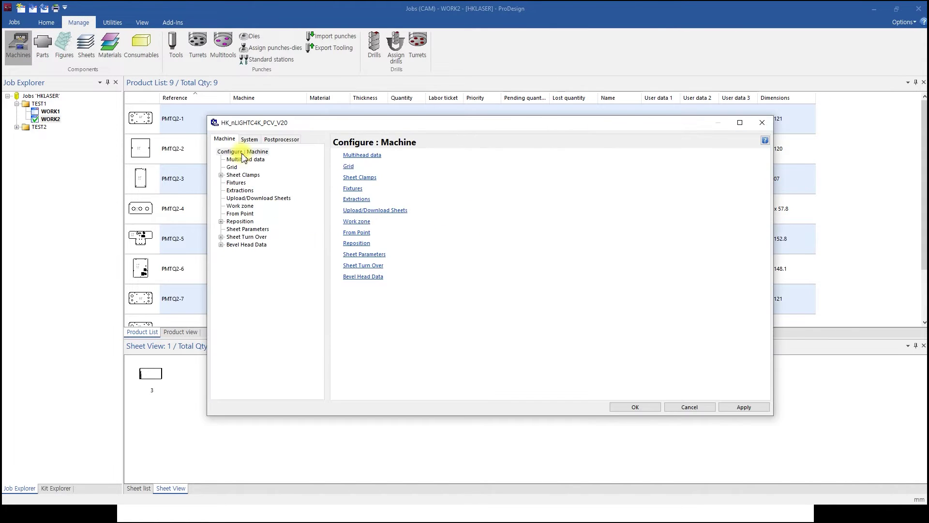
left_click(248, 141)
left_click(257, 198)
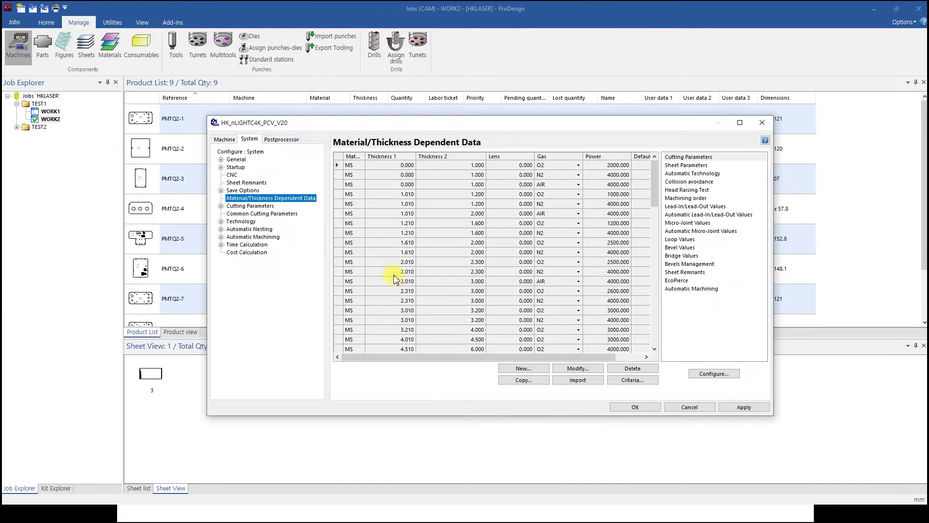
Step: Set the top and right margins to 5 in the second material row's Sheet Parameters
left_click(339, 175)
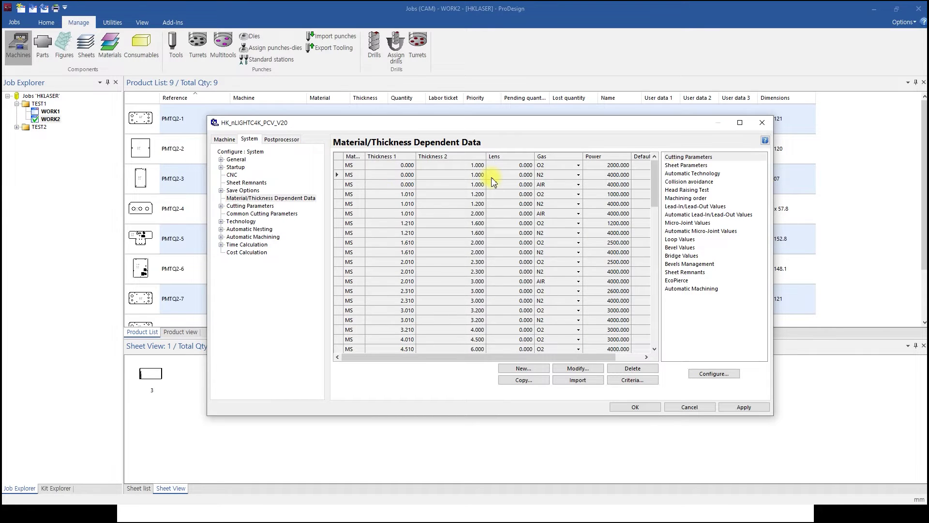
double_click(686, 165)
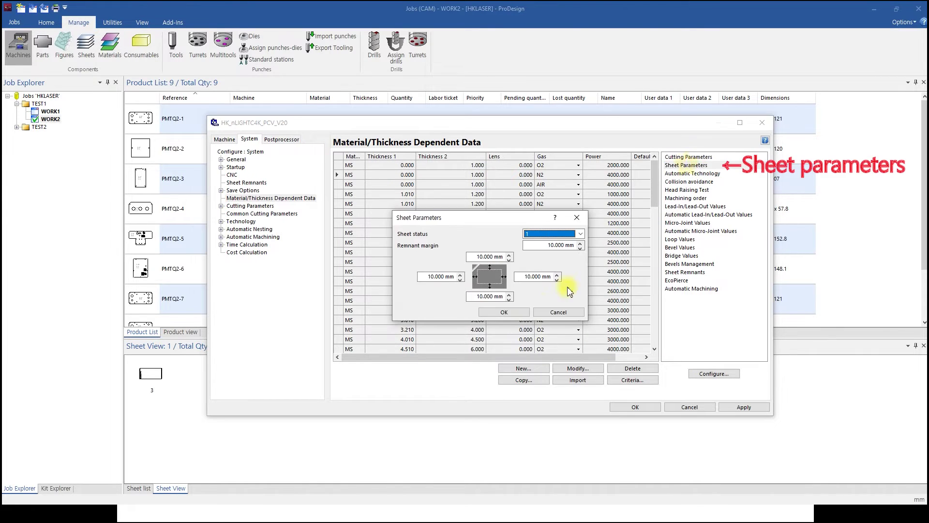
double_click(479, 257)
type("5")
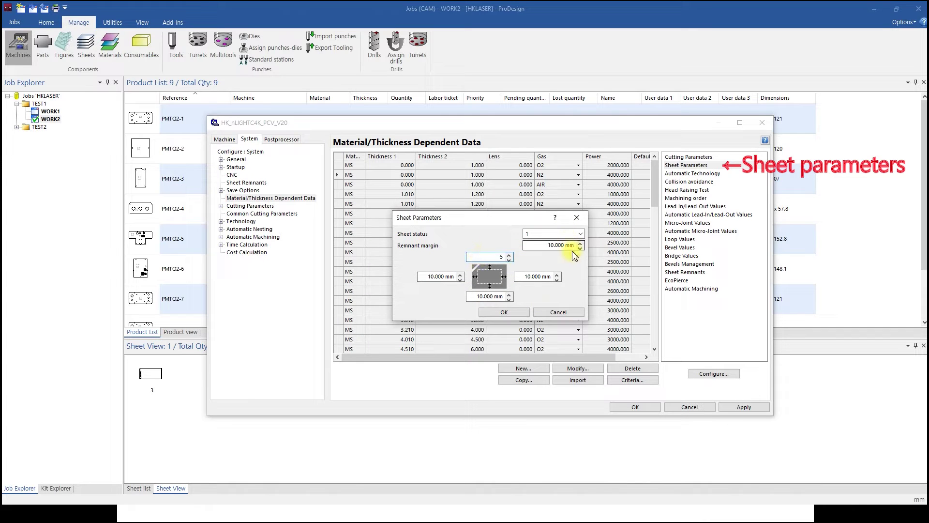
double_click(529, 276)
type("5")
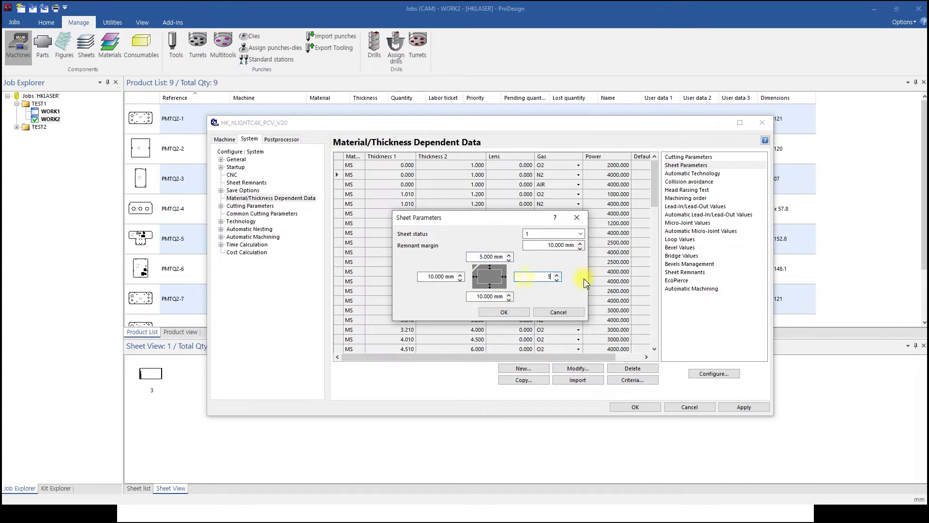
left_click(512, 312)
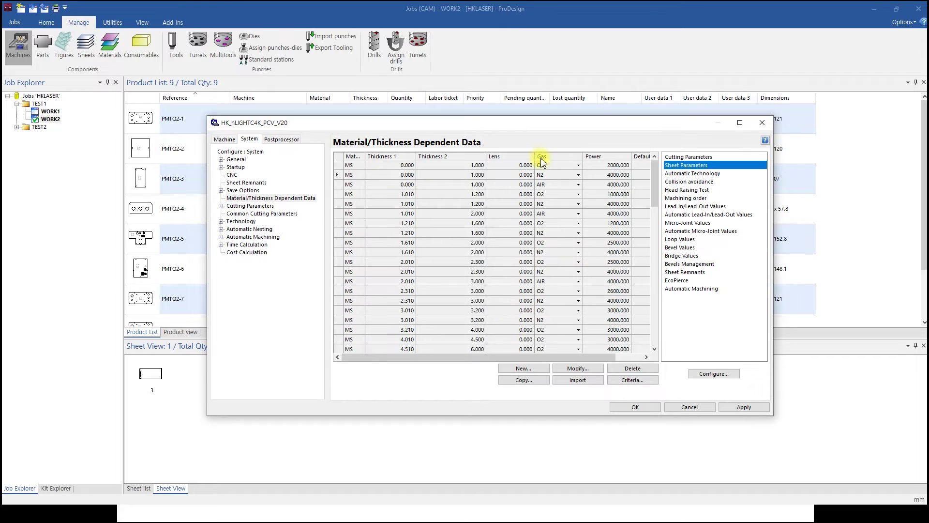
Step: Recheck the 5 mm sheet margins, then apply and save the machine configuration
double_click(670, 165)
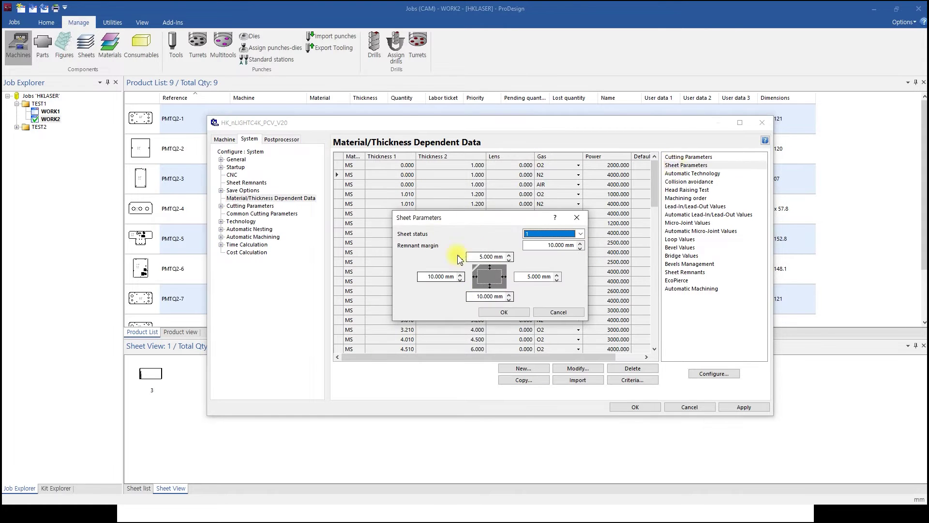
left_click(508, 312)
left_click(730, 407)
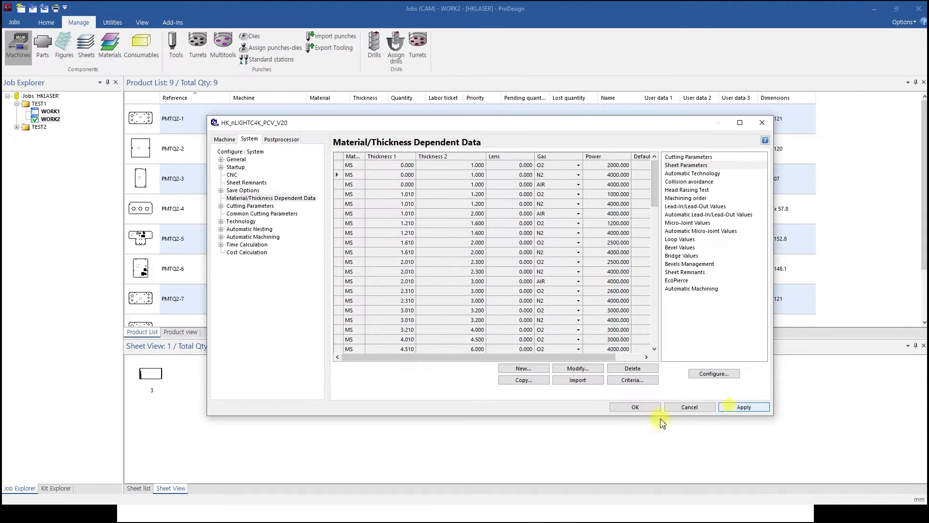
left_click(626, 408)
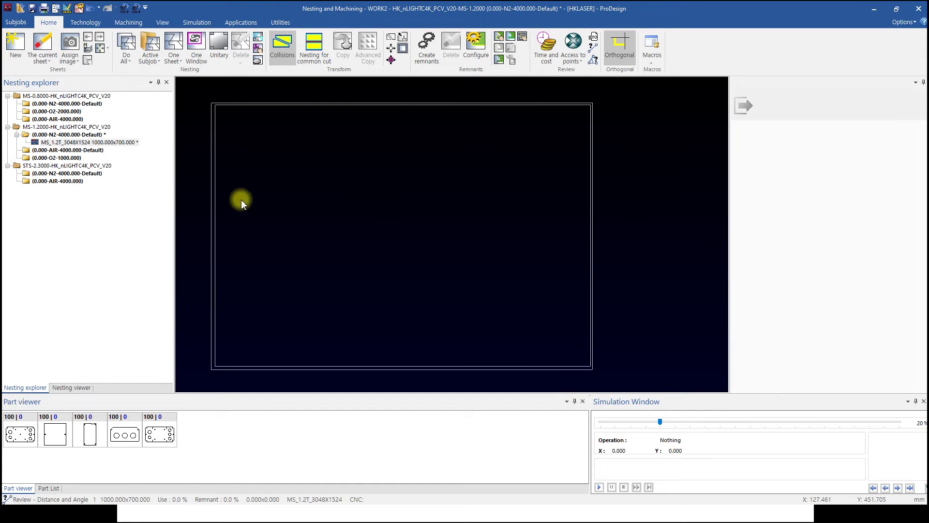
Step: Insert four copies of the square part as a 2×2 grid in the sheet's bottom-left corner
left_click(52, 433)
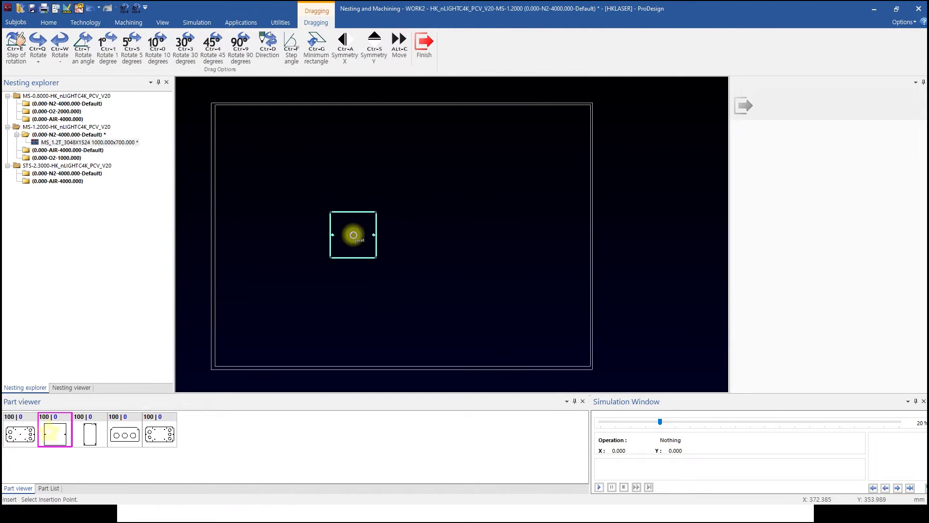
left_click(226, 353)
left_click(267, 346)
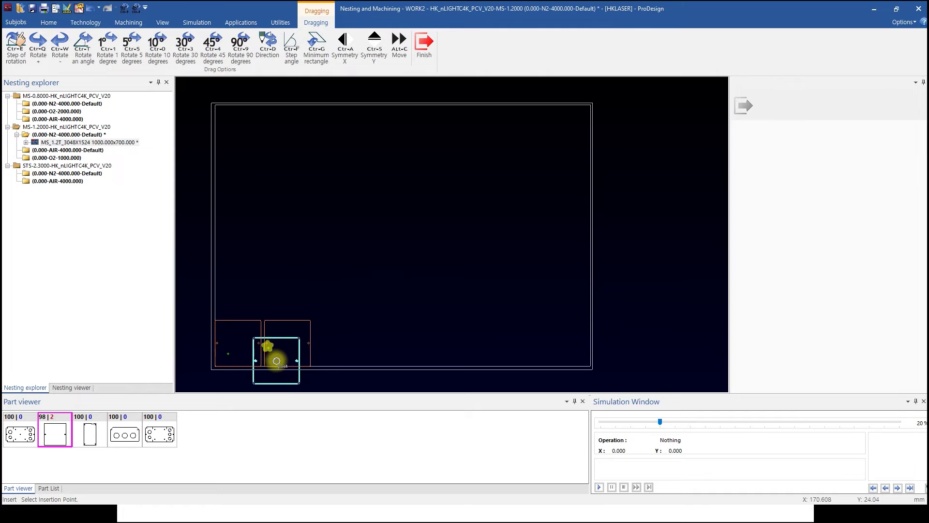
left_click(239, 296)
left_click(288, 296)
Step: Finish placing parts and measure the gap between stacked parts: 10.000 mm at 90°
key("Escape")
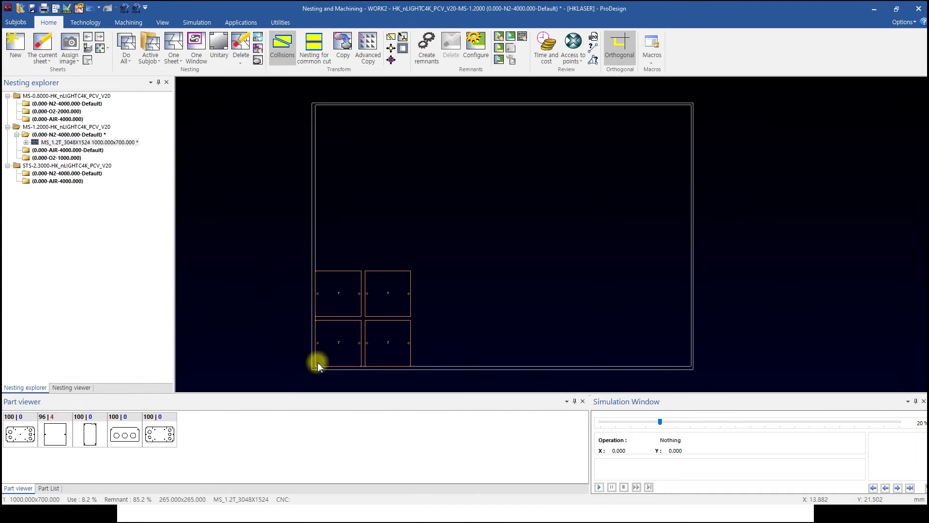
scroll(379, 263, "up", 8)
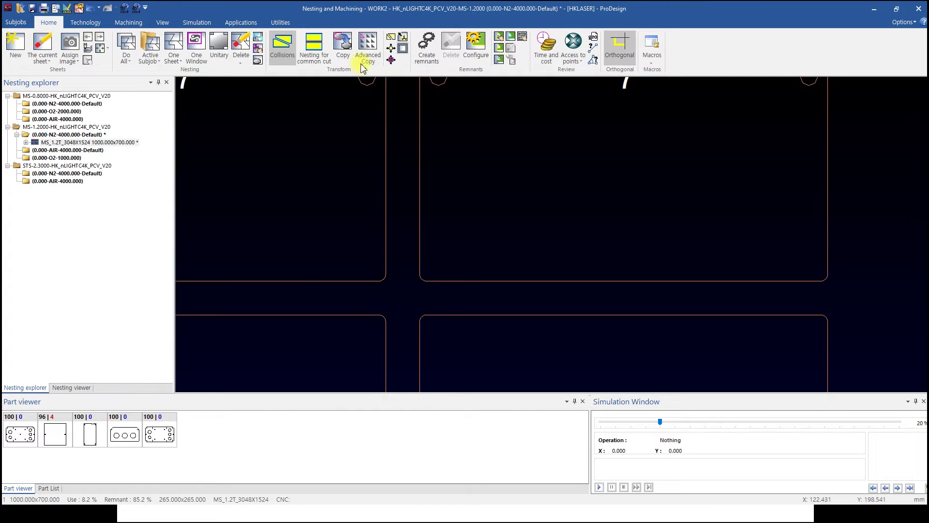
left_click(593, 47)
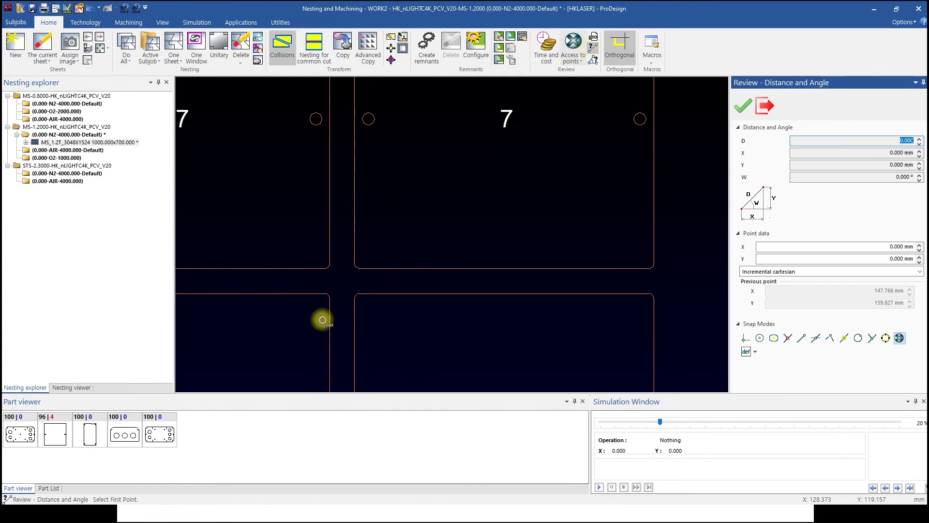
left_click(325, 292)
left_click(319, 269)
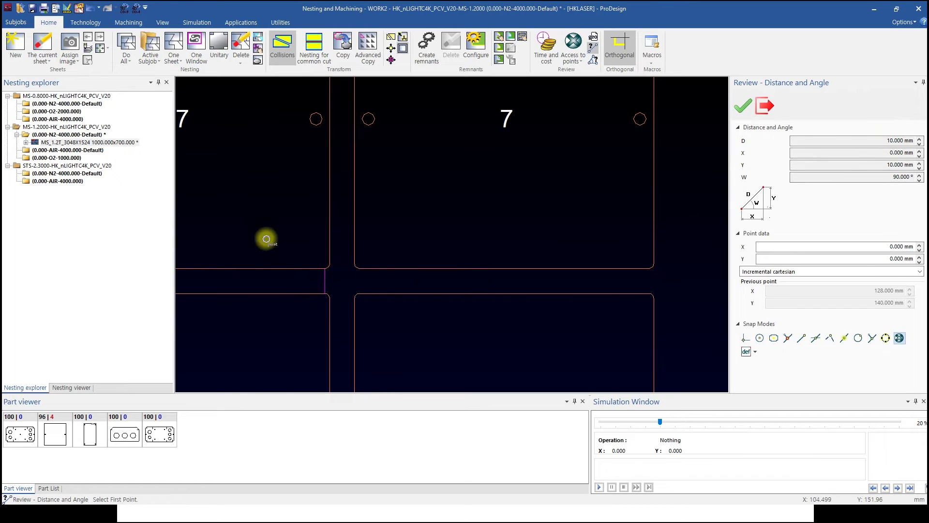
Step: Set Automatic Nesting > General Separation of parts to 5 mm and save the configuration
left_click(75, 9)
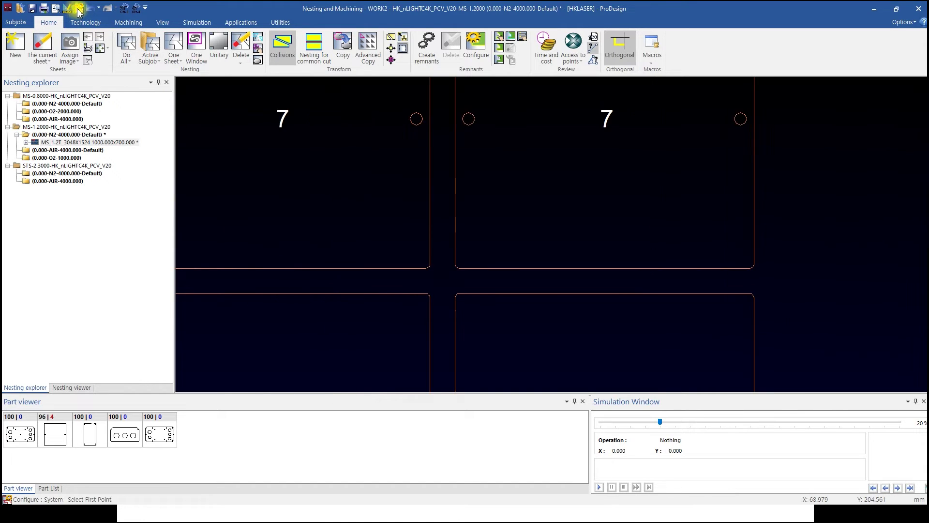
left_click(369, 167)
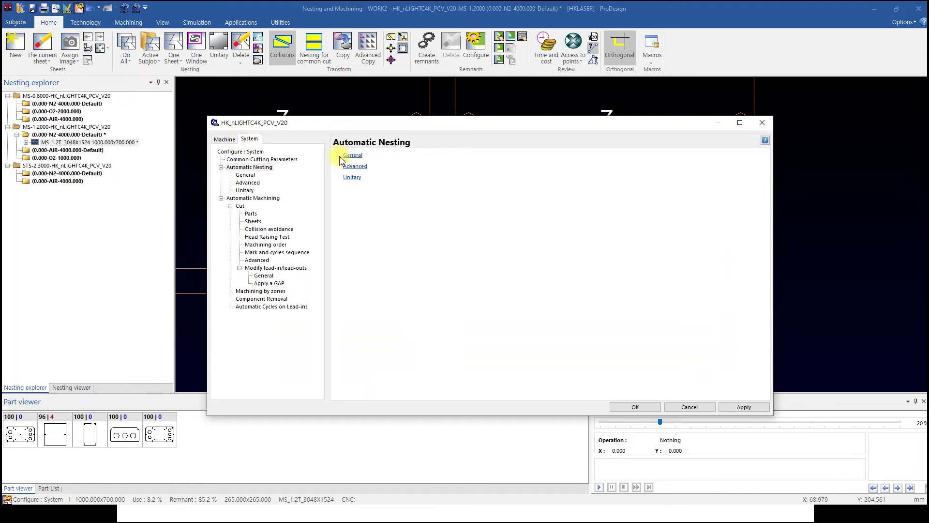
left_click(349, 156)
double_click(506, 243)
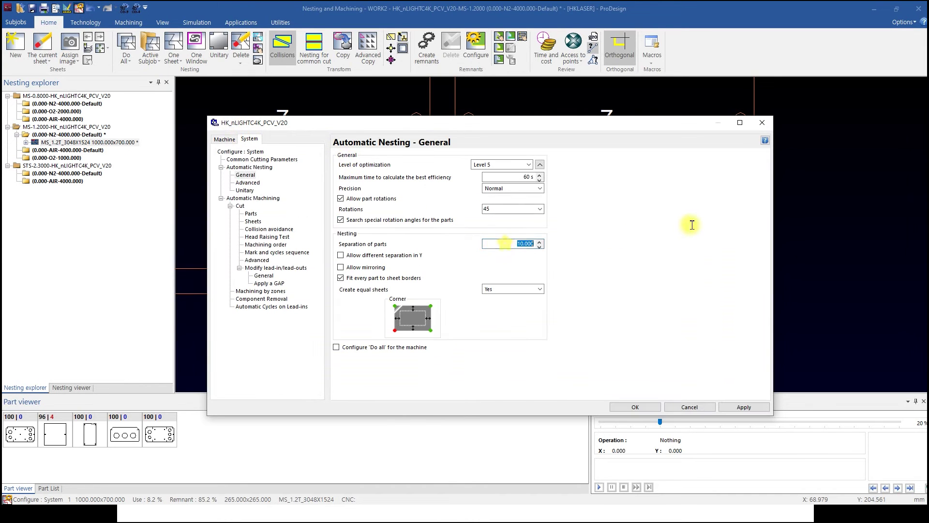
type("5")
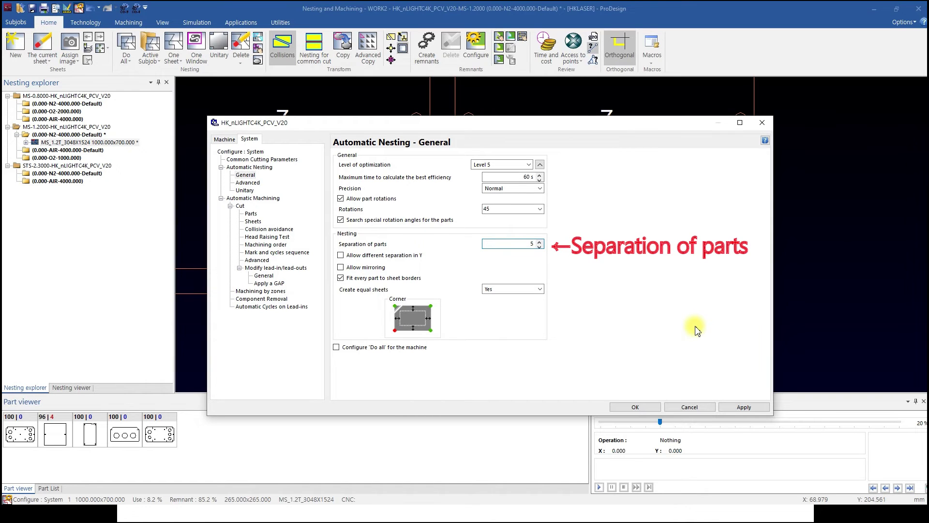
left_click(744, 407)
left_click(634, 407)
Step: Move a part closer to its neighbour and measure the resulting 5 mm gap
scroll(442, 271, "up", 5)
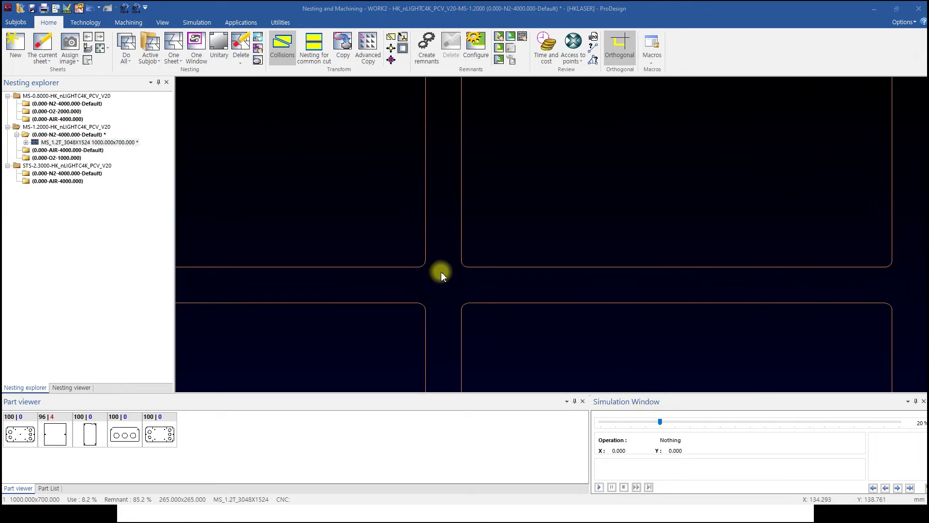
left_click(484, 222)
left_click(440, 271)
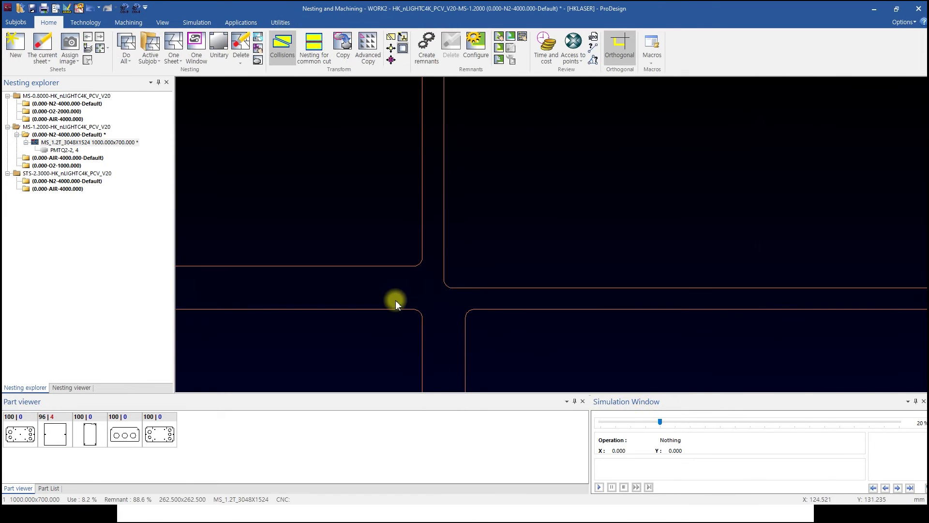
left_click(593, 60)
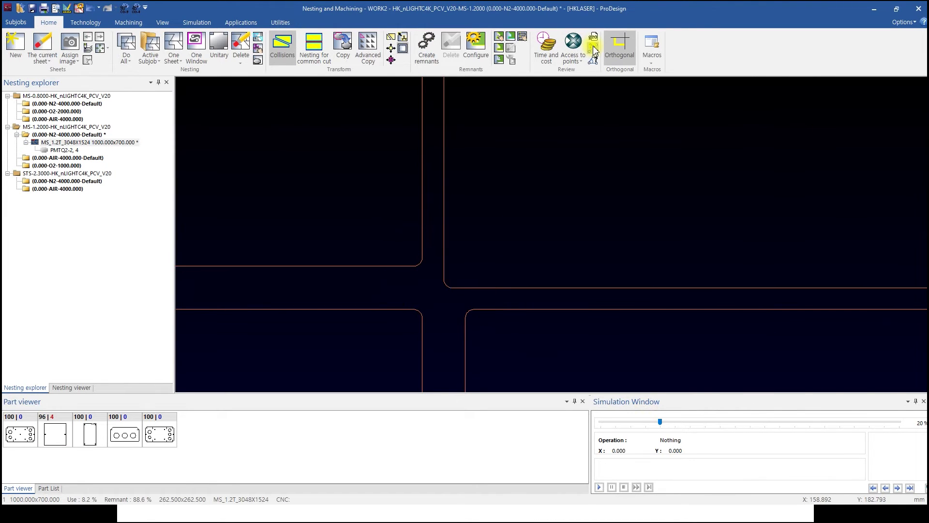
left_click(395, 290)
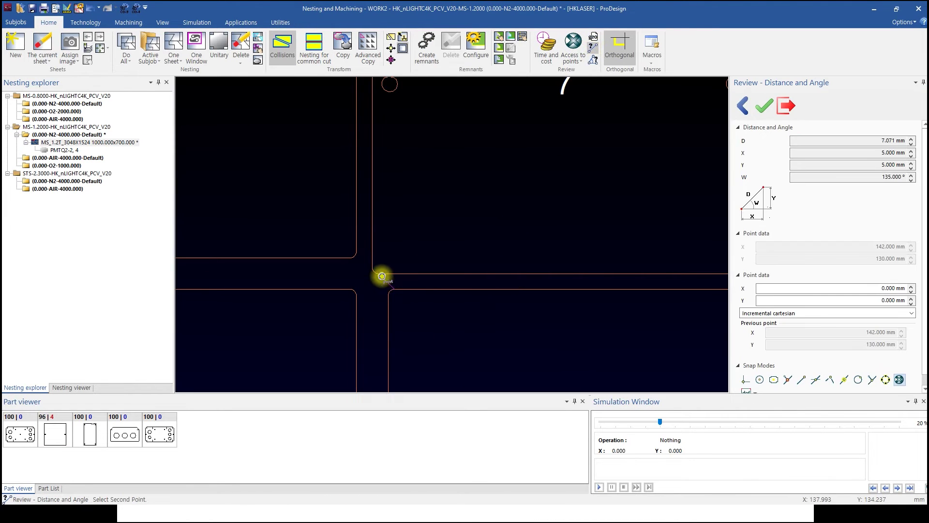
left_click(380, 273)
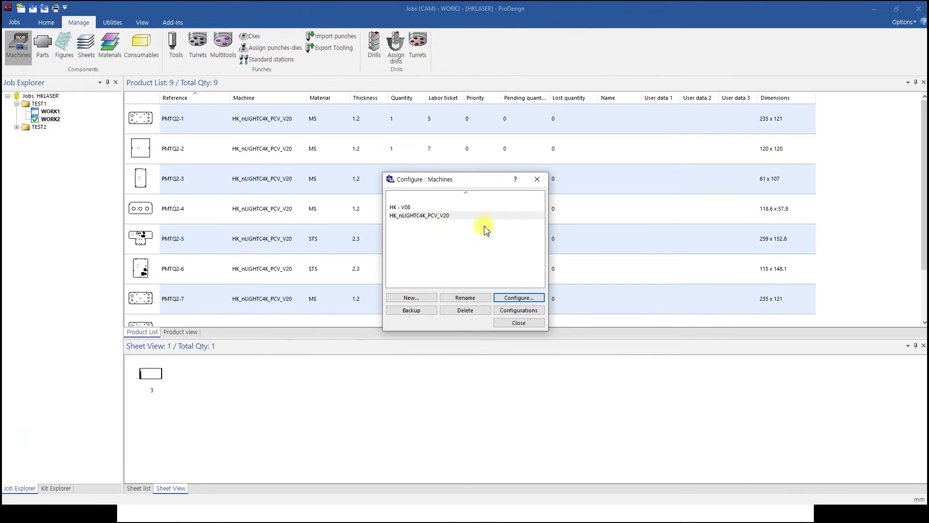
Step: Reopen HK_nLIGHTC4K_PCV_V20's configuration at System > Material/Thickness Dependent Data
left_click(539, 181)
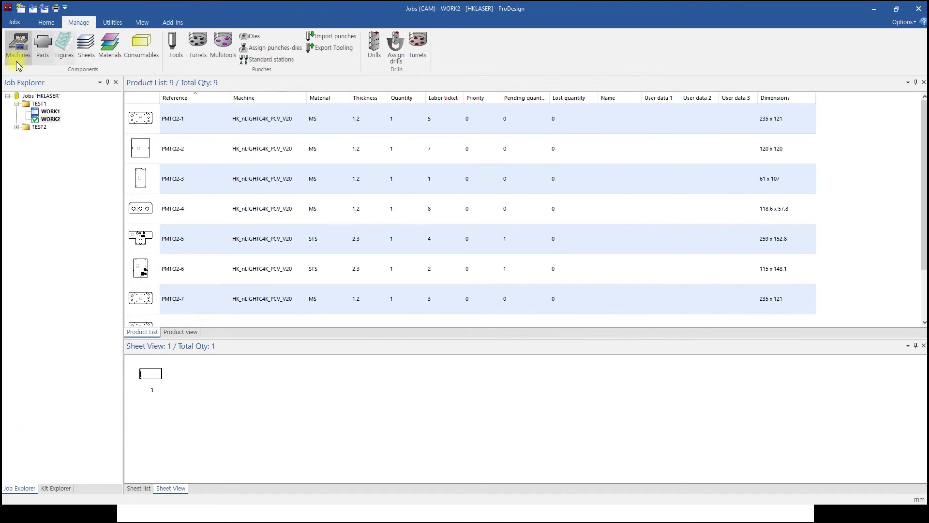
left_click(18, 45)
left_click(404, 216)
double_click(403, 216)
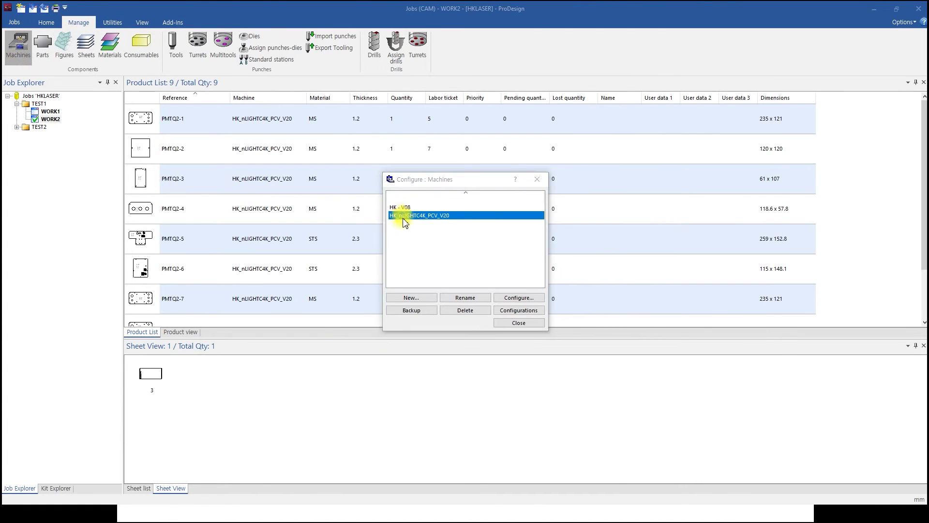
left_click(250, 139)
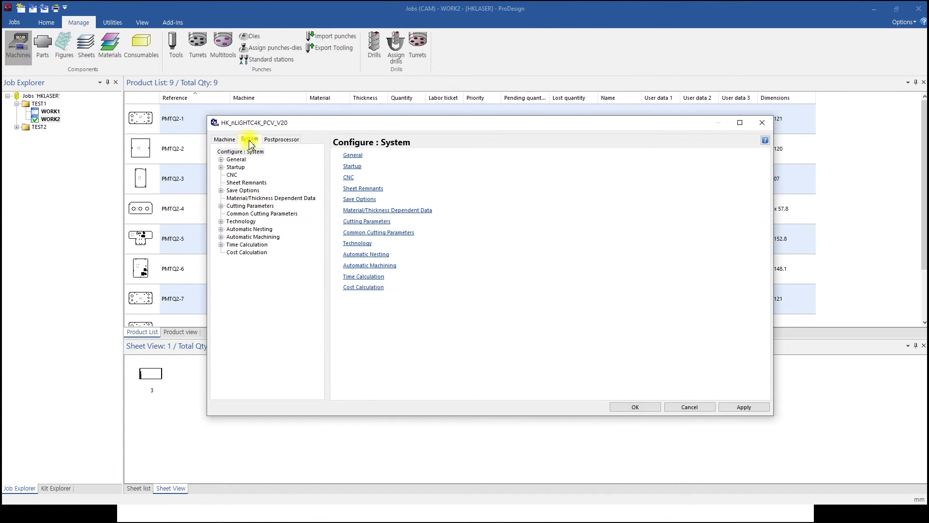
left_click(259, 198)
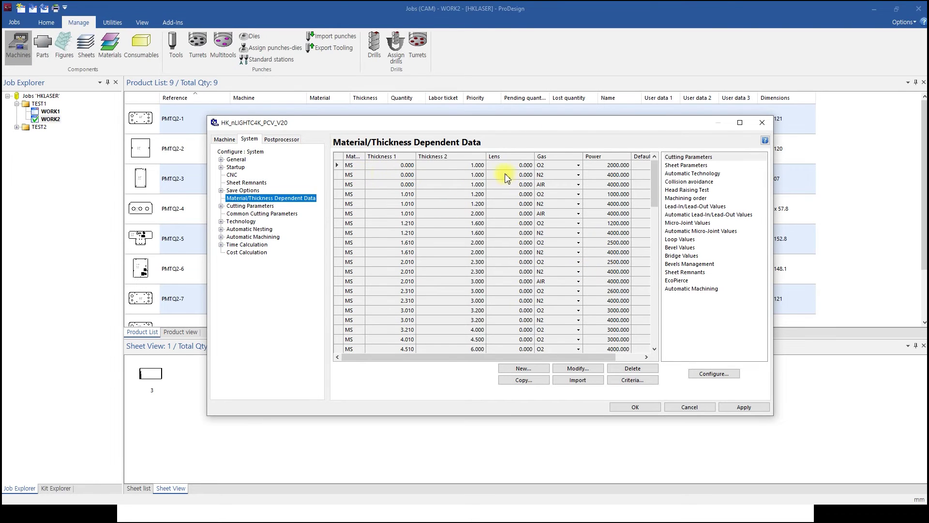
Step: Check the 1.010–1.200 N2 row's Cutting Parameters separation of parts (10 mm), then close everything
left_click(486, 202)
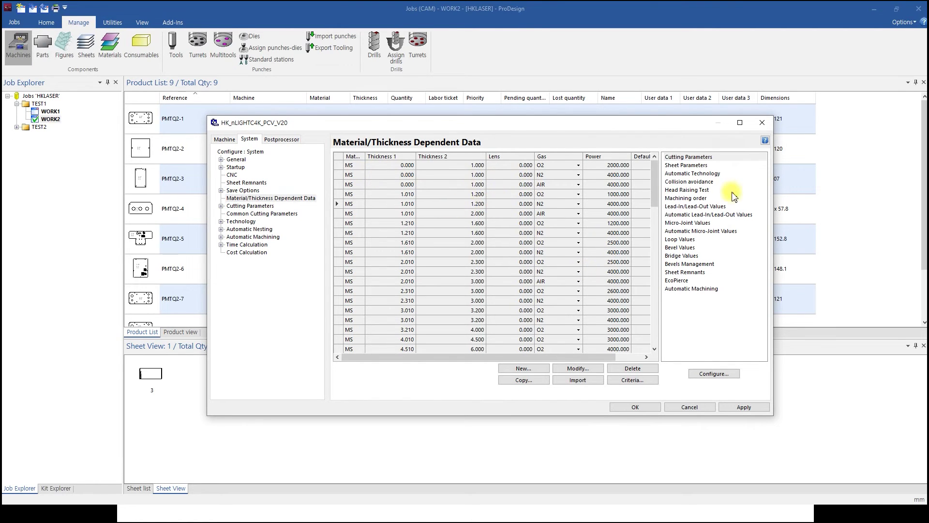
double_click(677, 159)
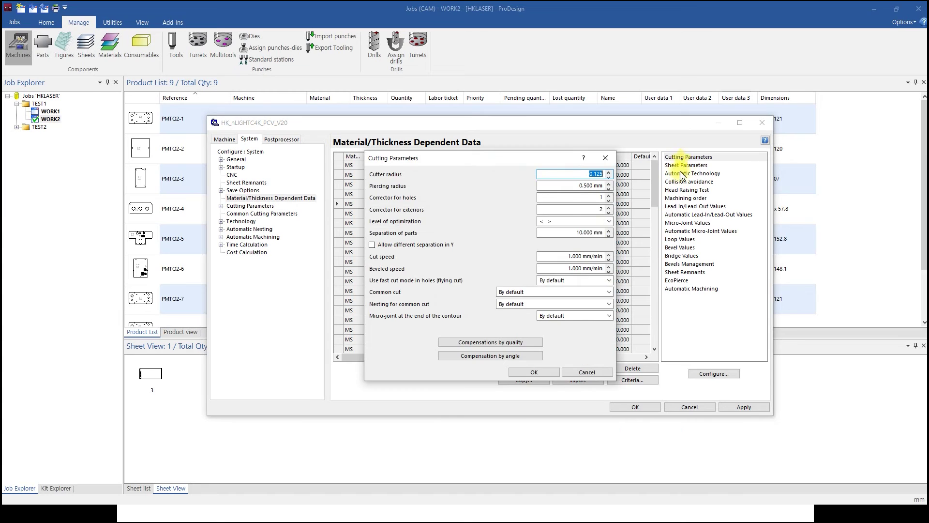
left_click(577, 234)
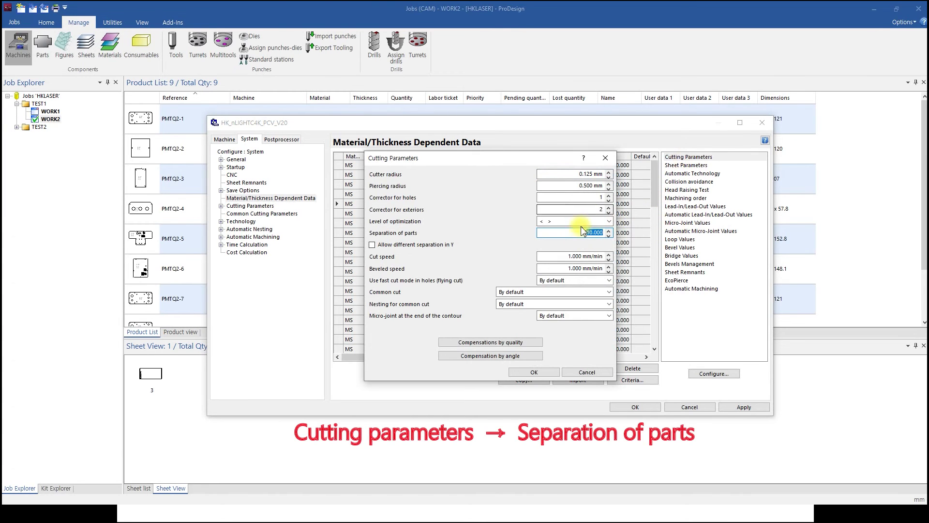
left_click(536, 373)
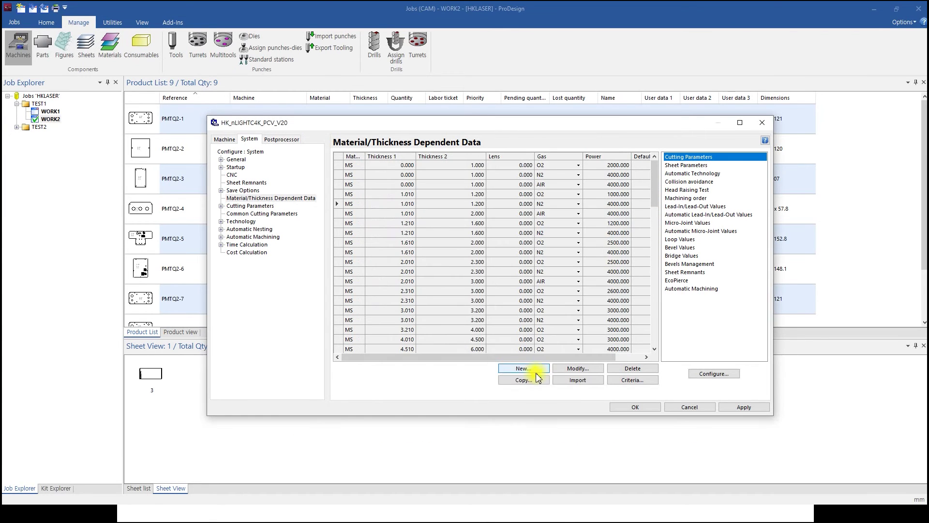
left_click(636, 406)
left_click(524, 322)
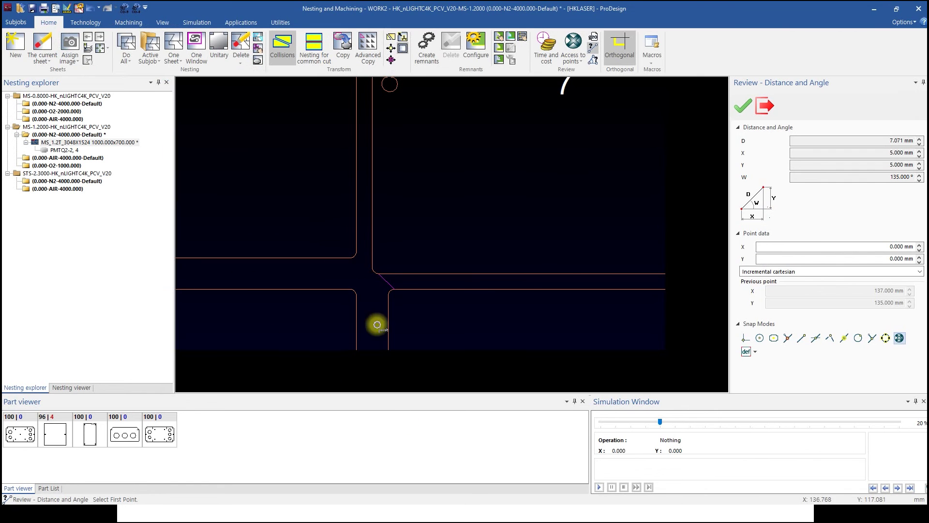
Step: Change the 1000×700 sheet's quantity to 5 and preview the Order Report for WORK2
scroll(352, 310, "down", 5)
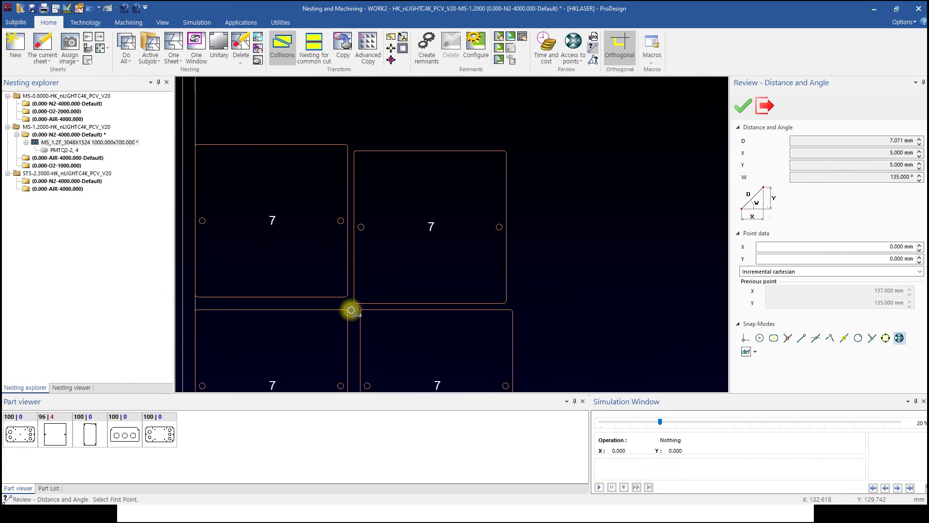
scroll(352, 308, "up", 2)
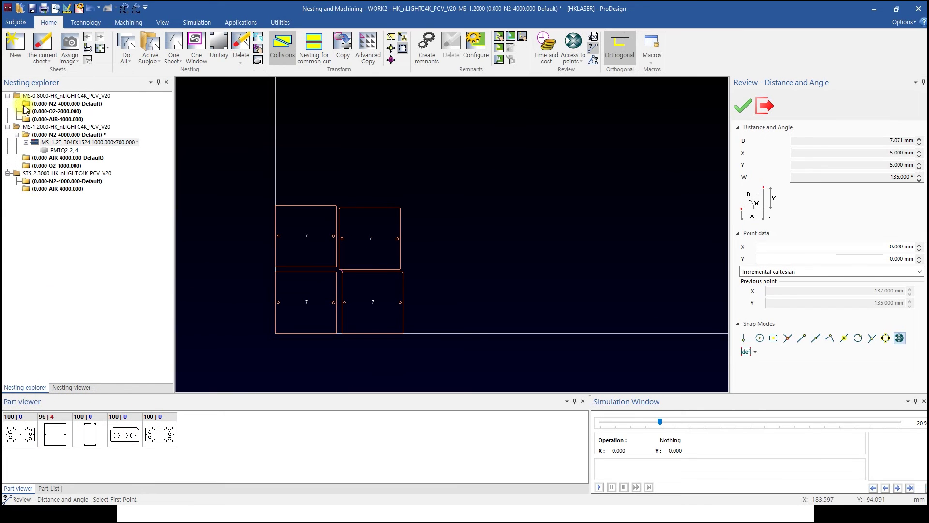
right_click(75, 142)
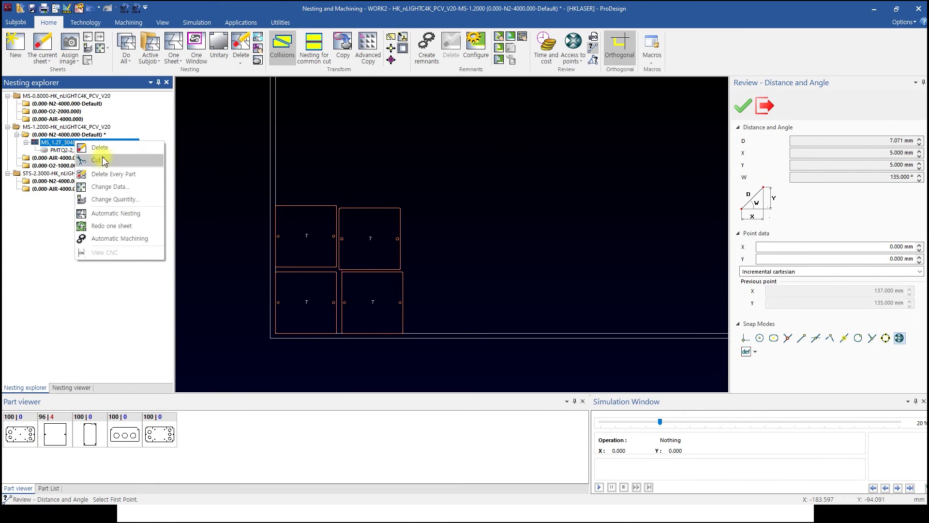
left_click(122, 199)
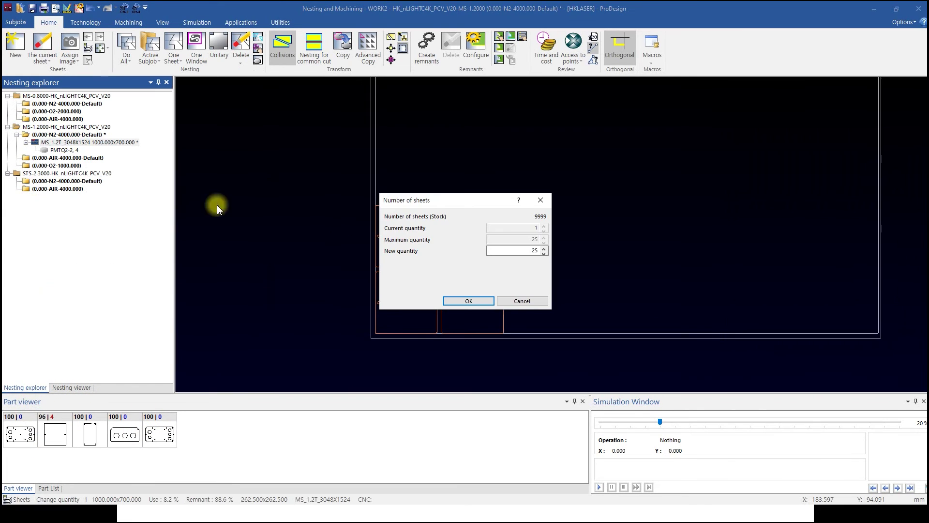
left_click(529, 251)
type("5")
key("Return")
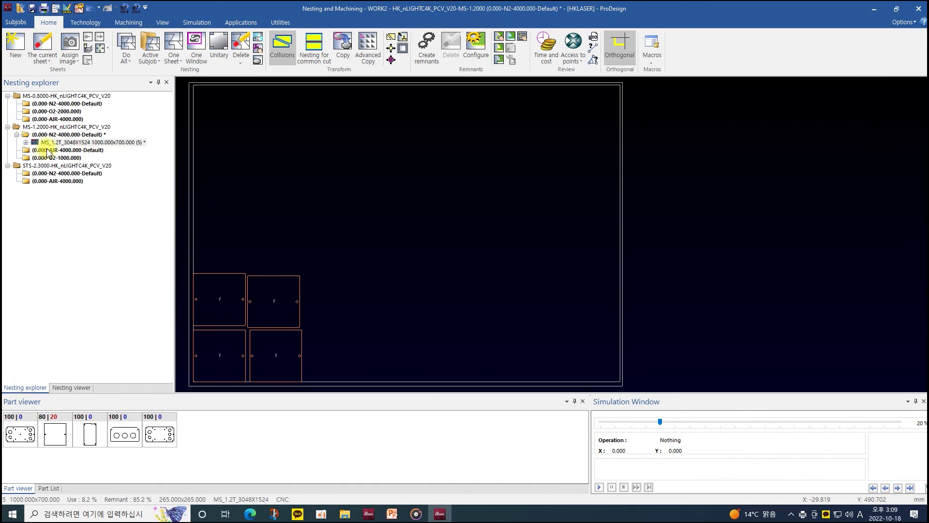
left_click(139, 143)
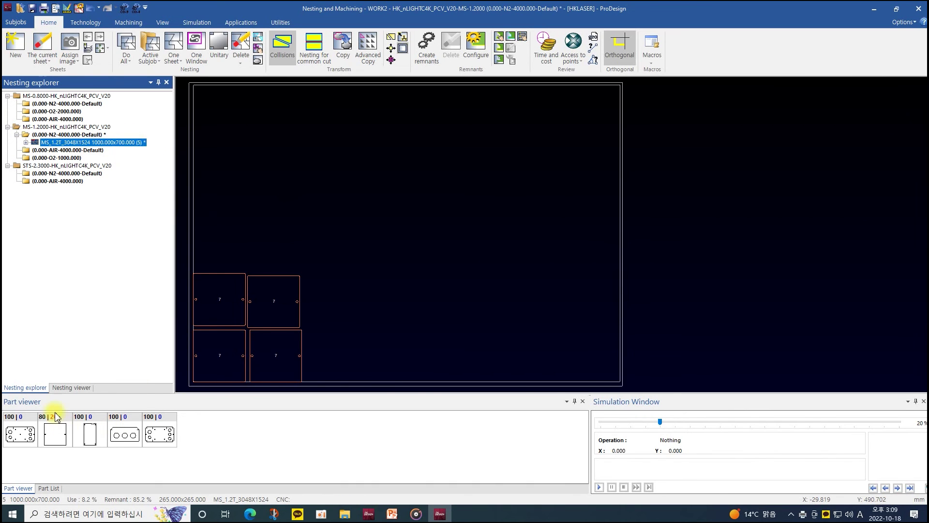
left_click(55, 8)
Step: Leave the enlarged Order Report preview and change the sheet quantity to 1
left_click(460, 116)
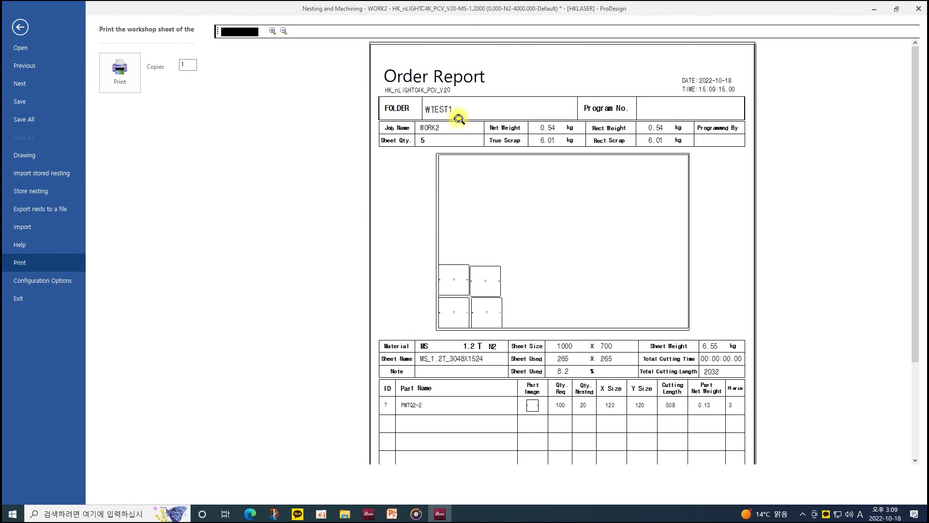
left_click(461, 118)
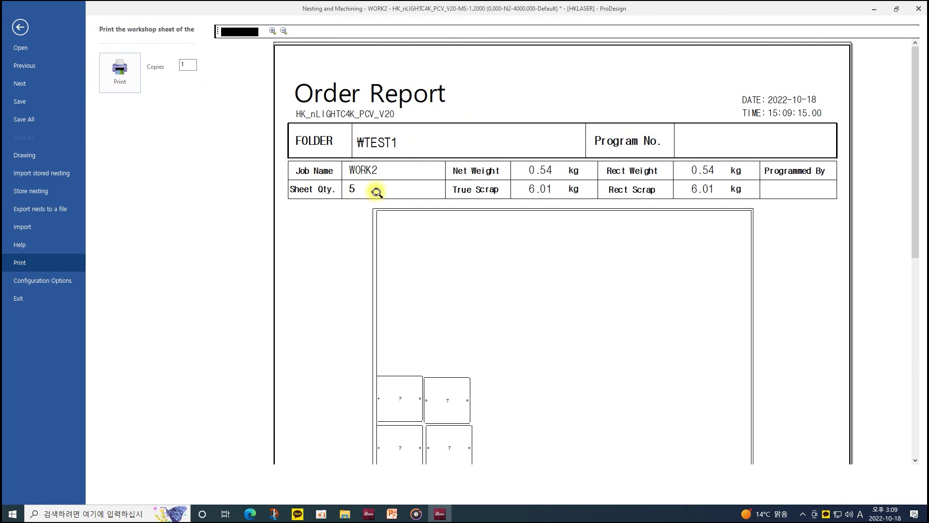
left_click(47, 25)
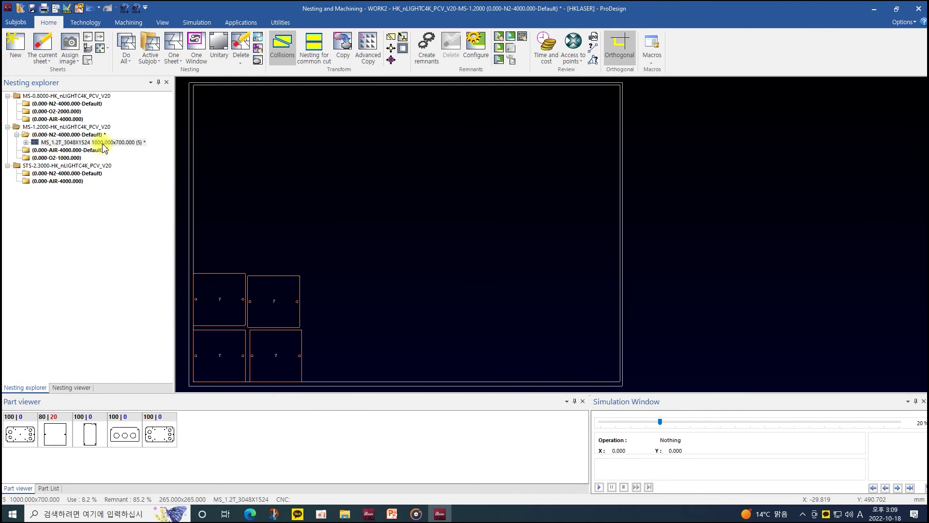
right_click(103, 143)
left_click(152, 201)
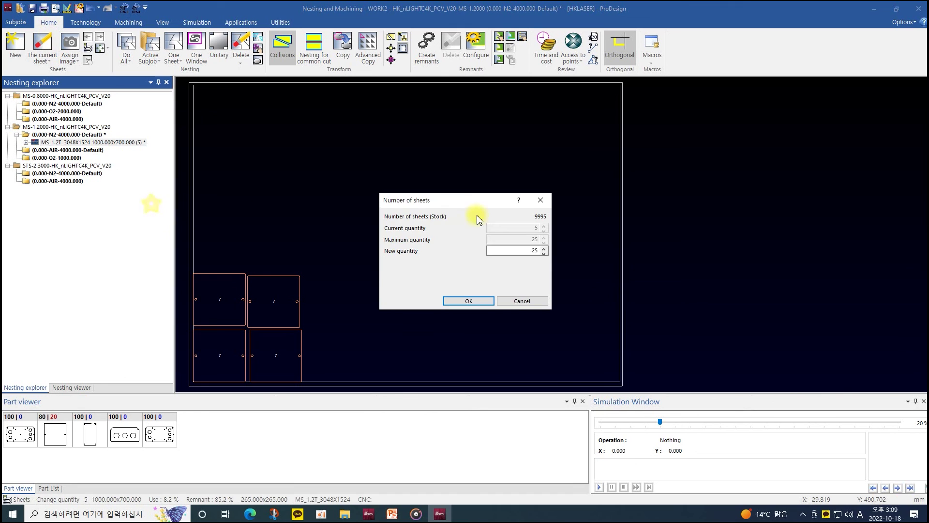
double_click(529, 249)
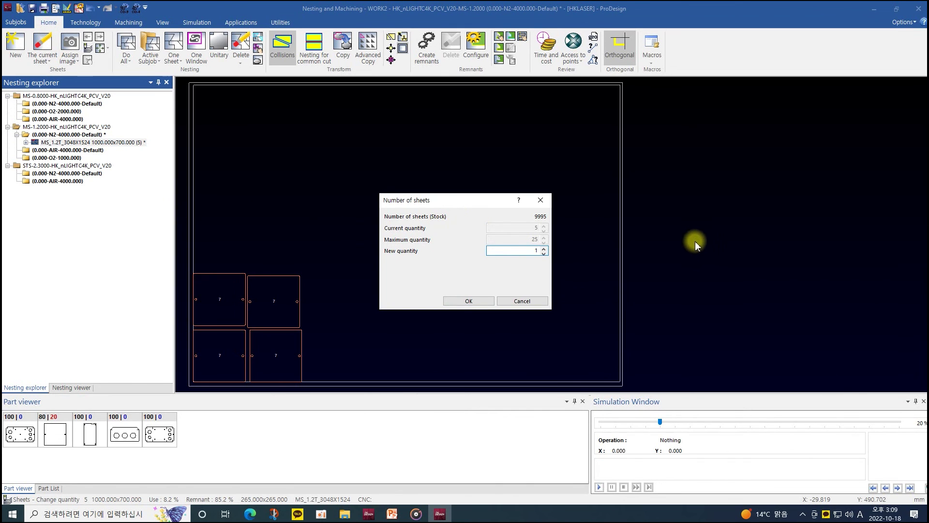
type("1")
left_click(473, 301)
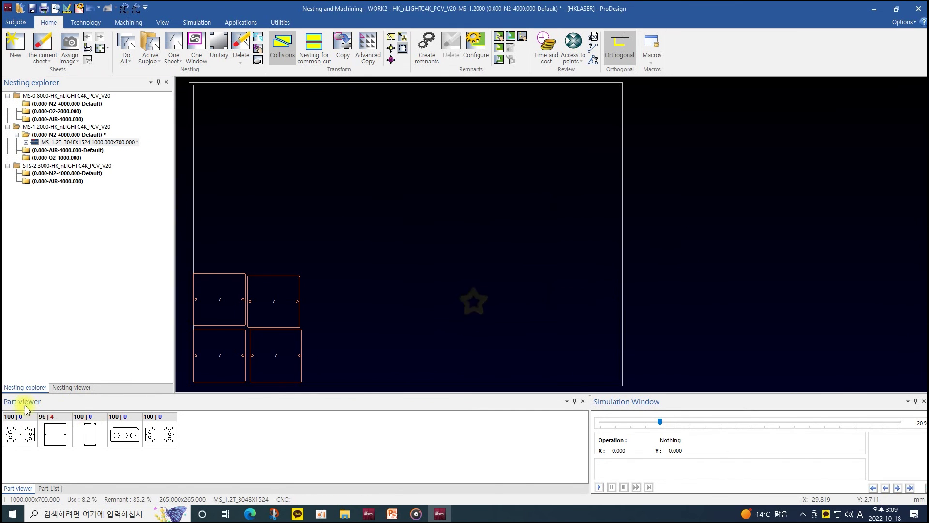
Step: Confirm the Order Report preview lists Sheet Qty. 1, then return to the nest
left_click(43, 8)
left_click(455, 118)
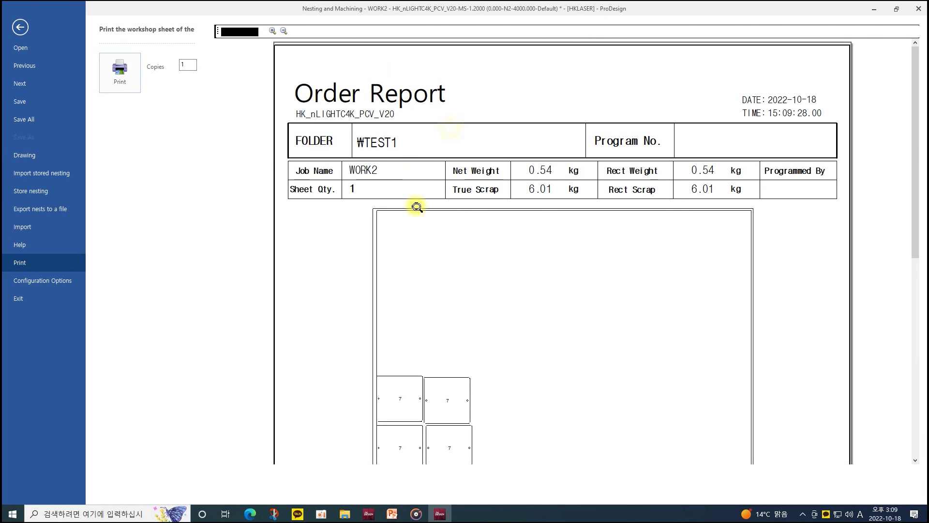
left_click(19, 27)
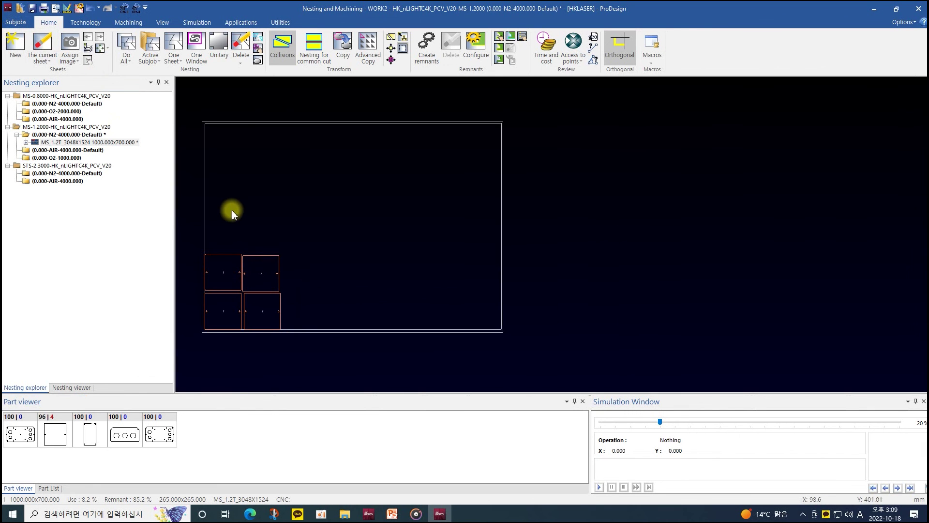